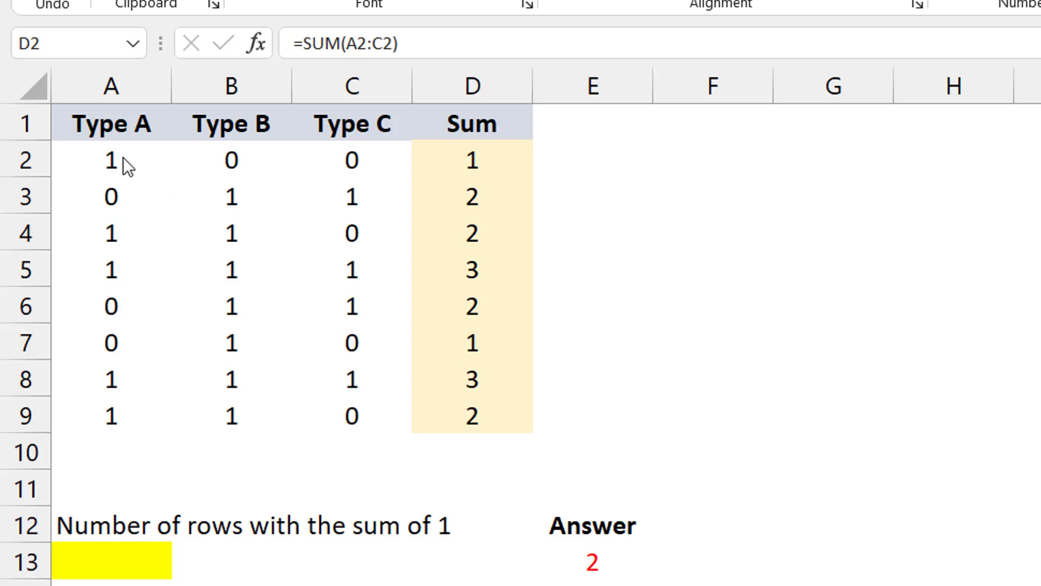
Inspect the Type A to Type C data in A2:C9 and the row-sum formula in D2.
drag(105, 156, 353, 413)
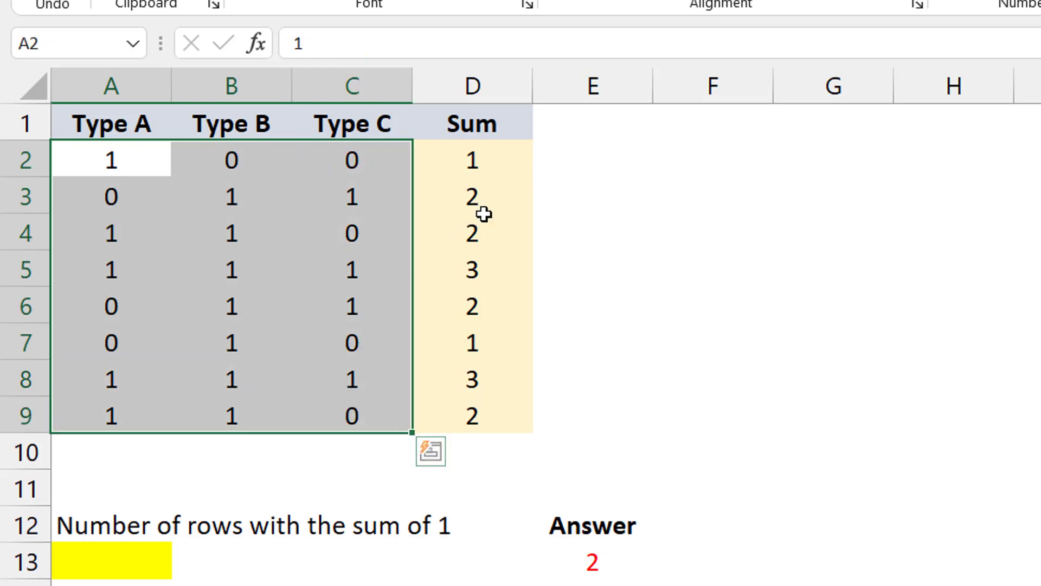
click(472, 156)
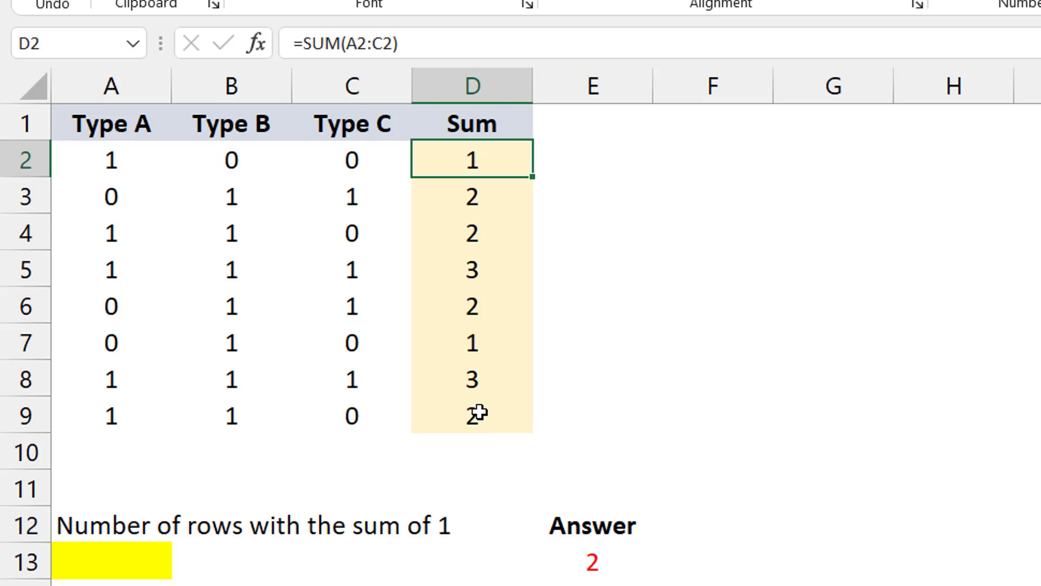
drag(112, 165, 355, 415)
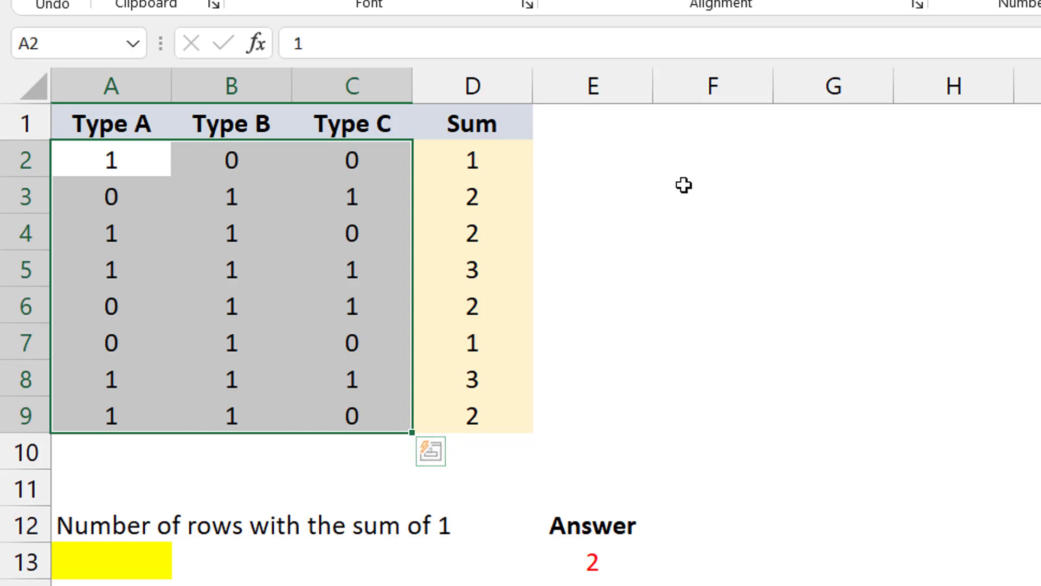
Start a BYROW formula in F2 with the absolute range $A$2:$C$9 as its array argument.
click(678, 163)
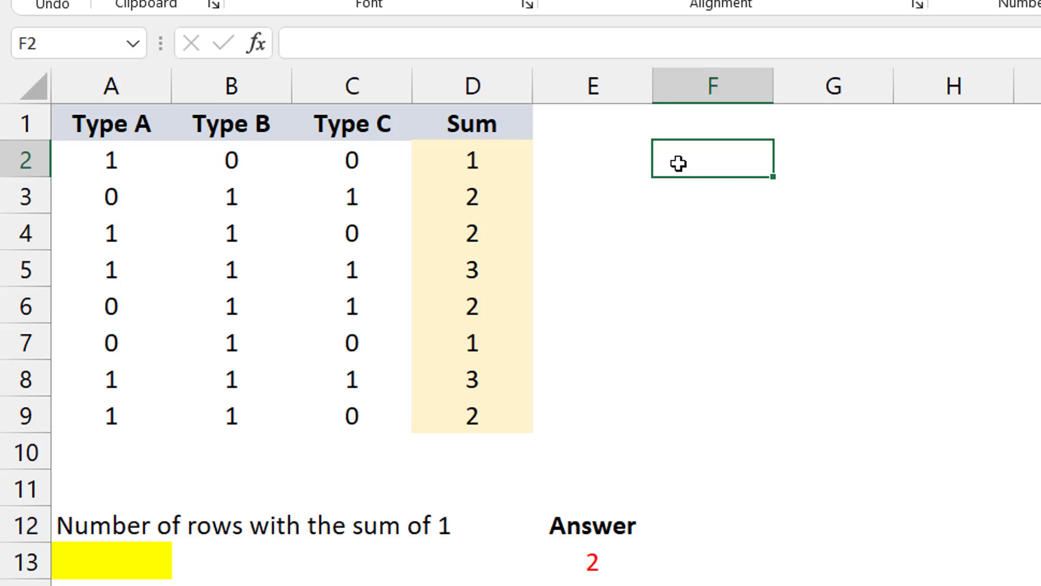
text(=byro)
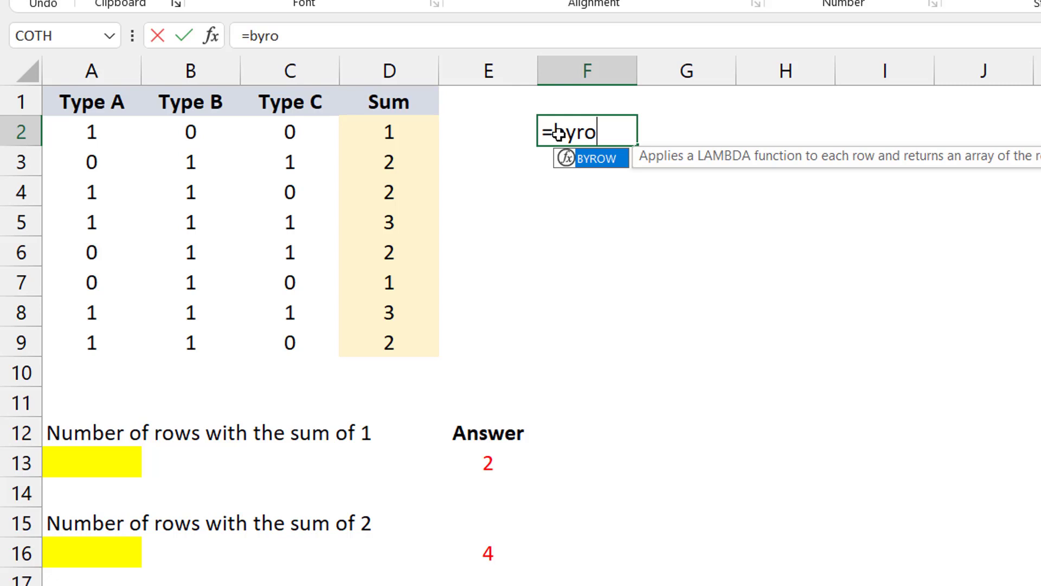
key(Tab)
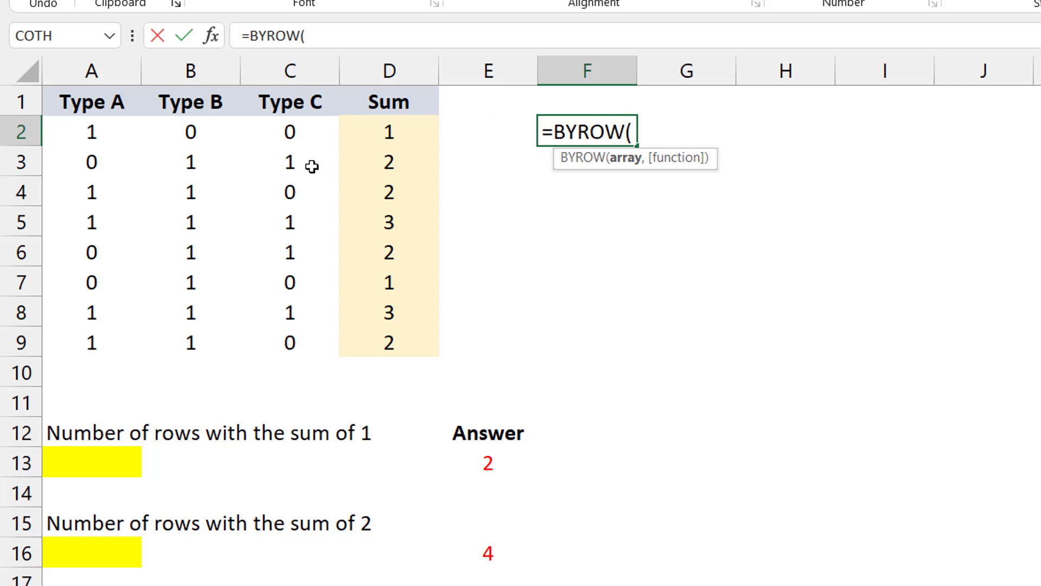
drag(91, 132, 260, 142)
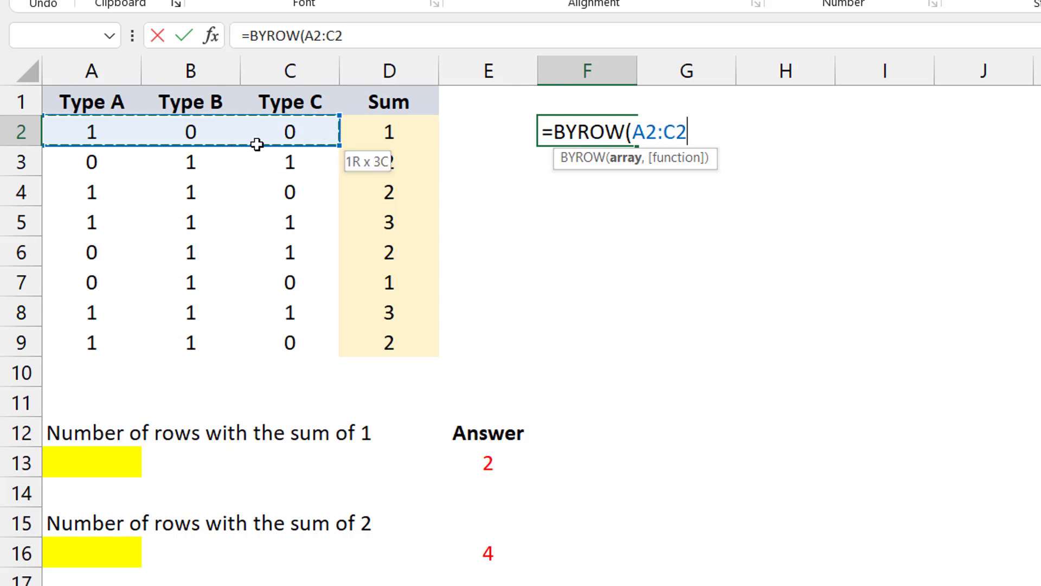
key(ctrl+shift+Down)
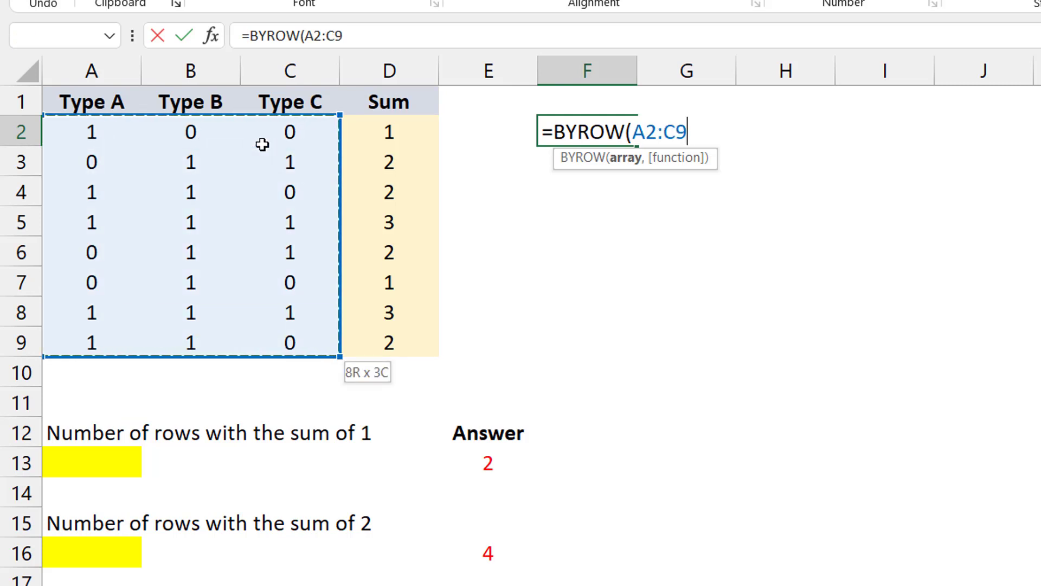
key(F4)
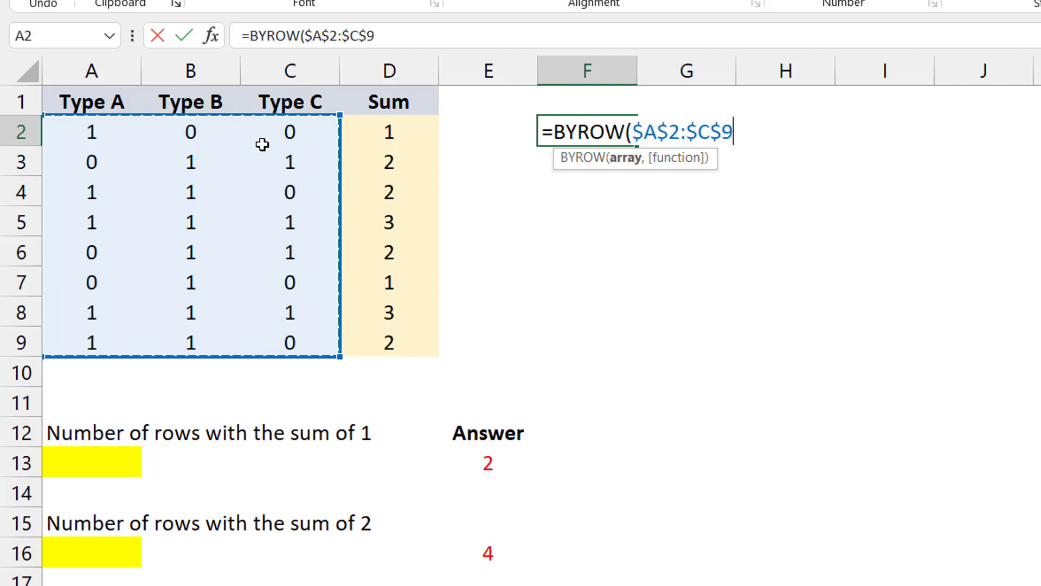
text(,)
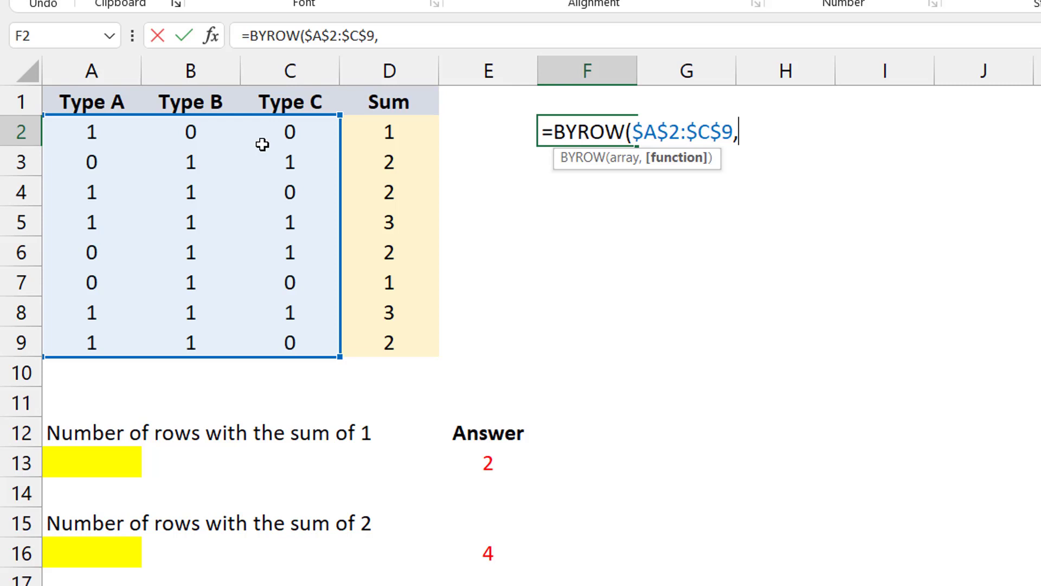
Complete the BYROW formula in F2 with LAMBDA(x,SUM(x)) to return the sum of every row.
text(lamb)
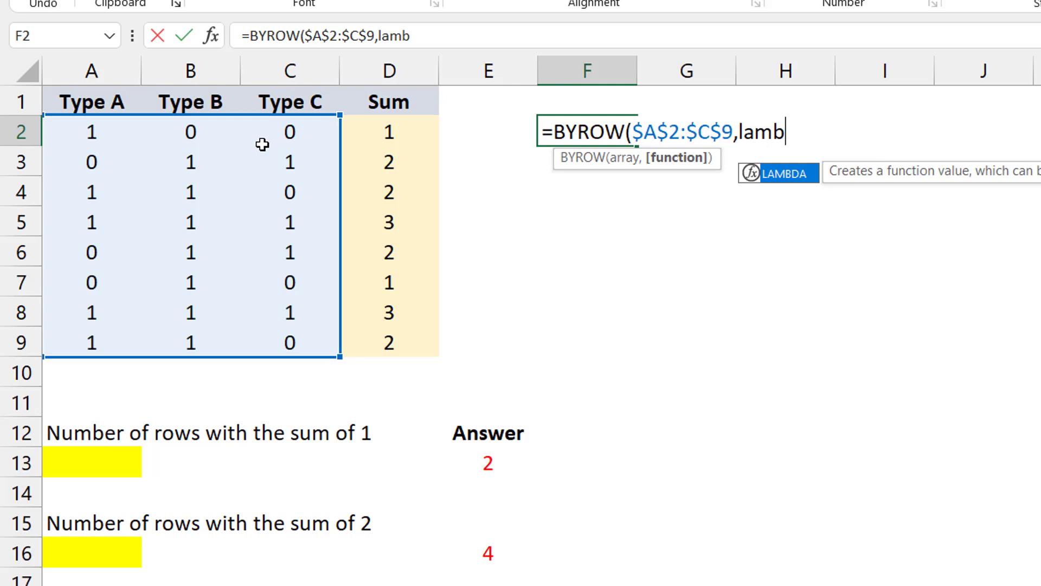
key(Tab)
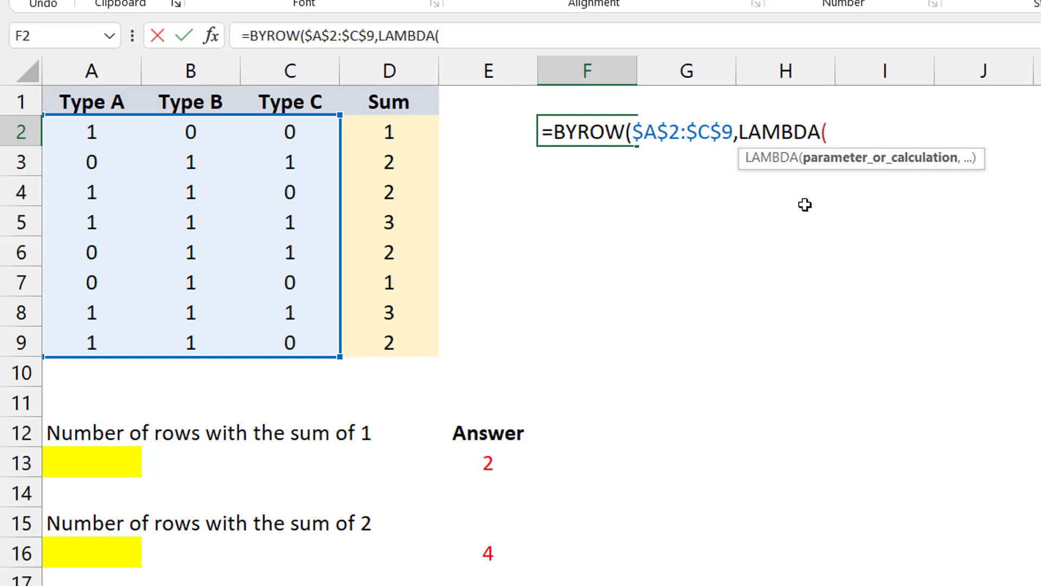
text(x,)
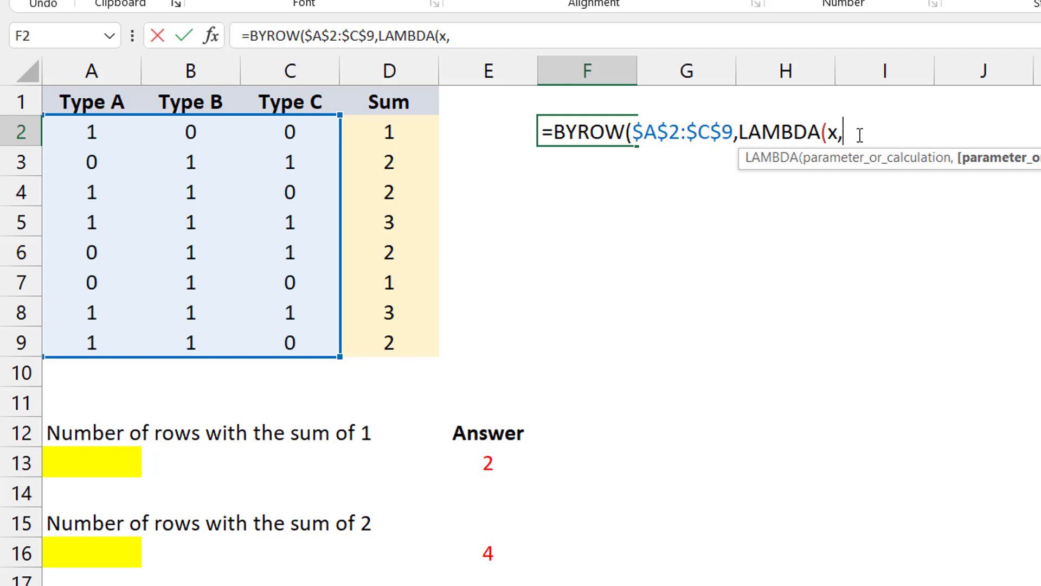
text(sum)
key(Tab)
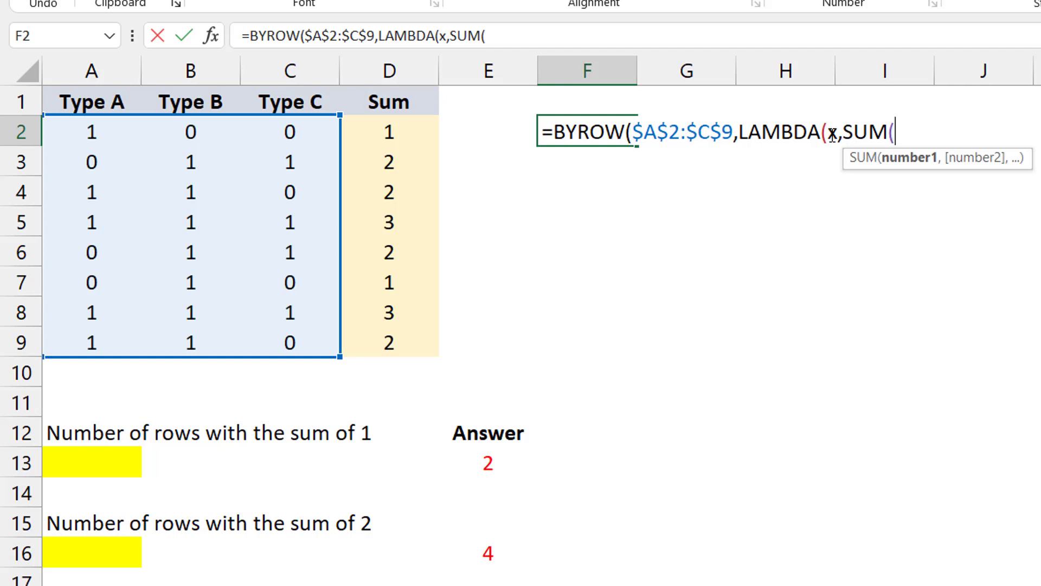
text(x))
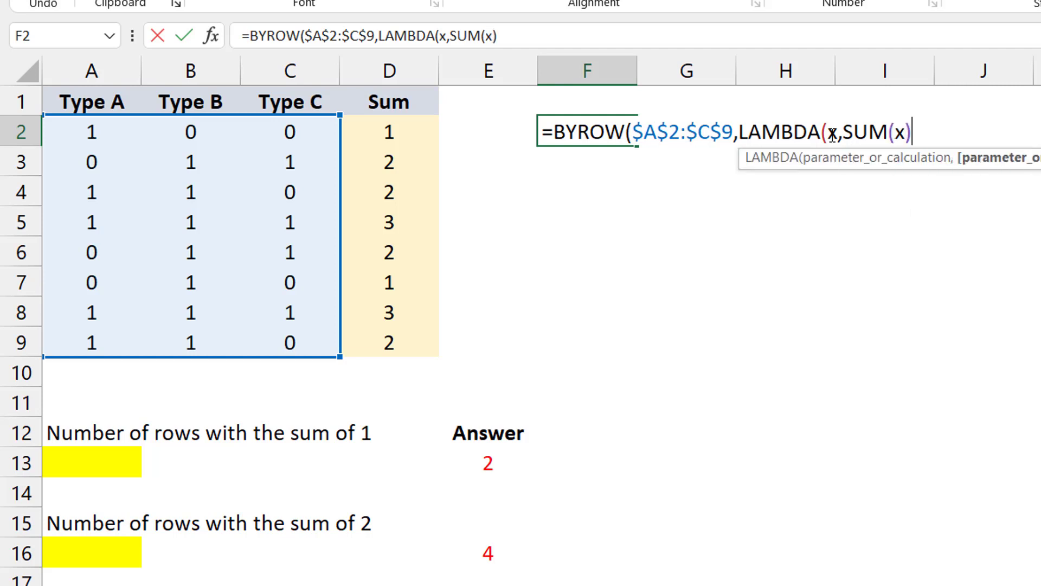
text()))
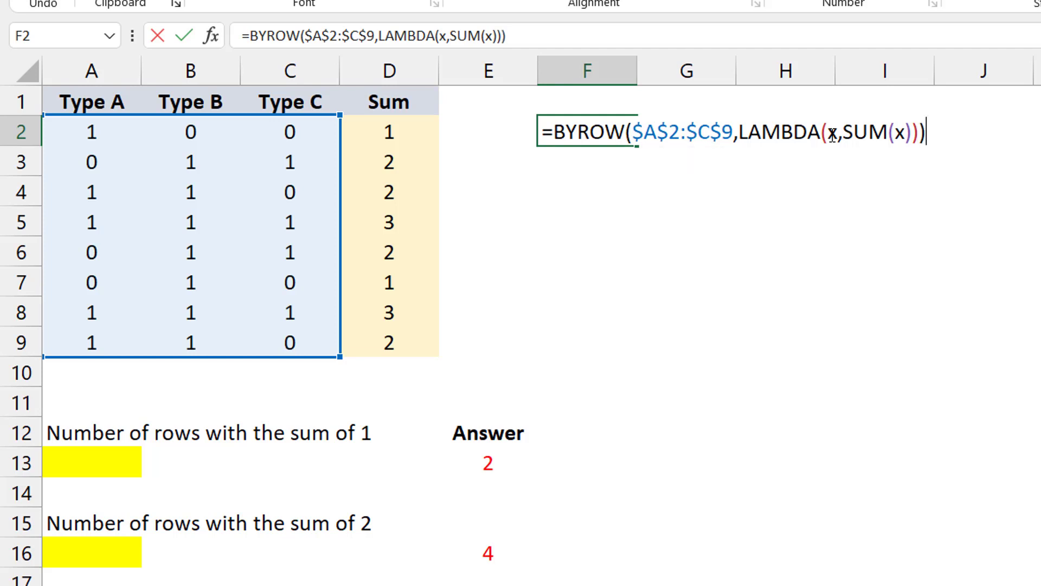
key(Return)
key(Up)
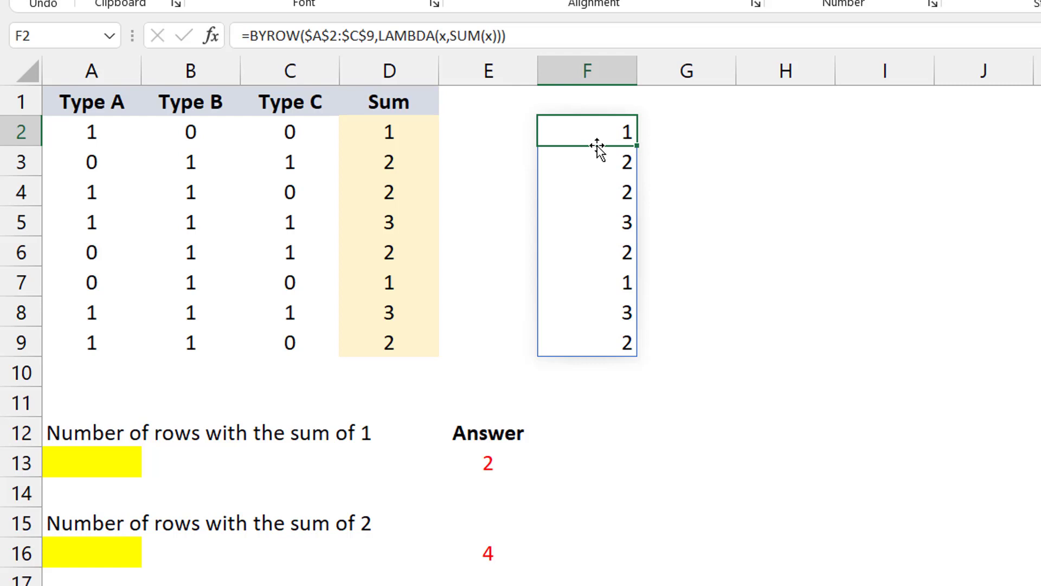
Append =1 to the F2 formula to test whether each row sum equals 1.
click(542, 36)
text(=1)
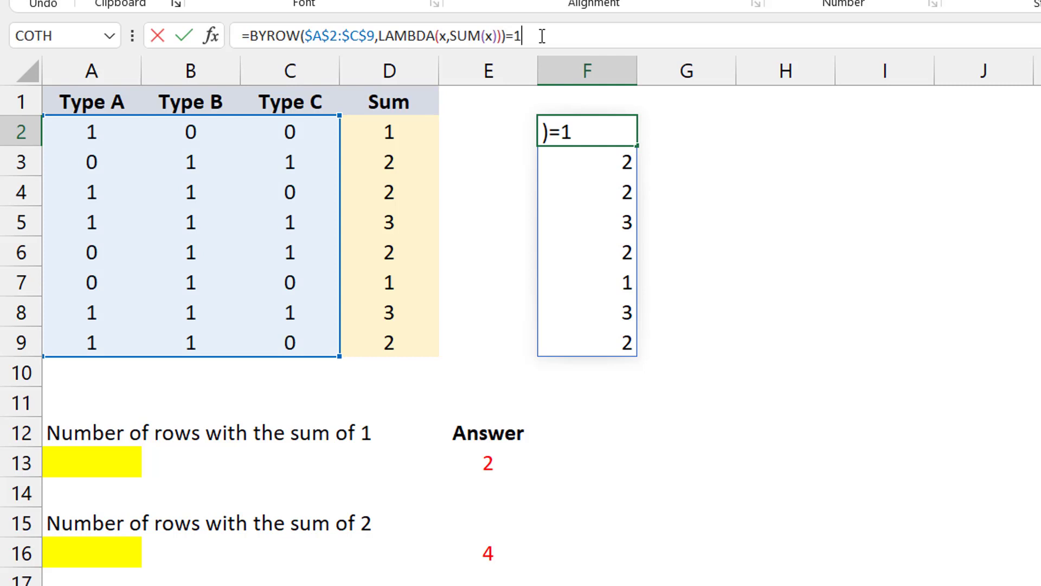
key(Return)
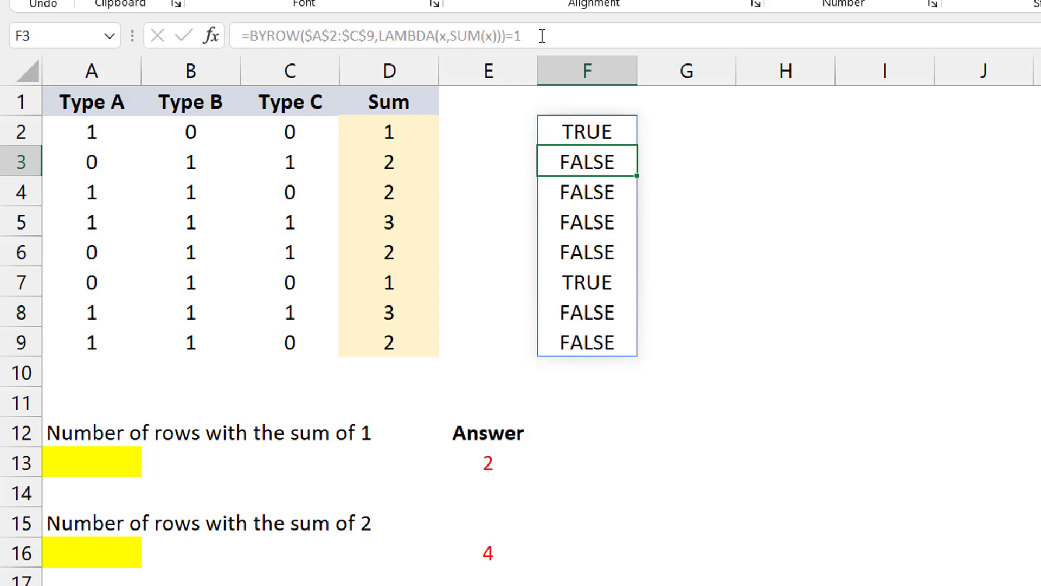
key(Up)
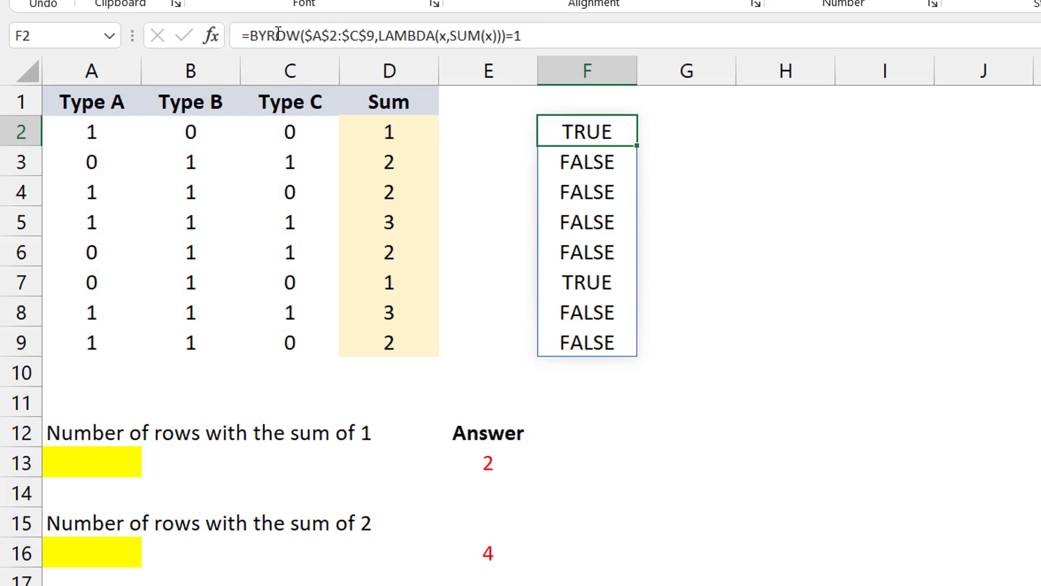
Convert the logical results in F2 to numbers by enclosing the comparison in 1*( ).
click(252, 39)
text(1*()
key(End)
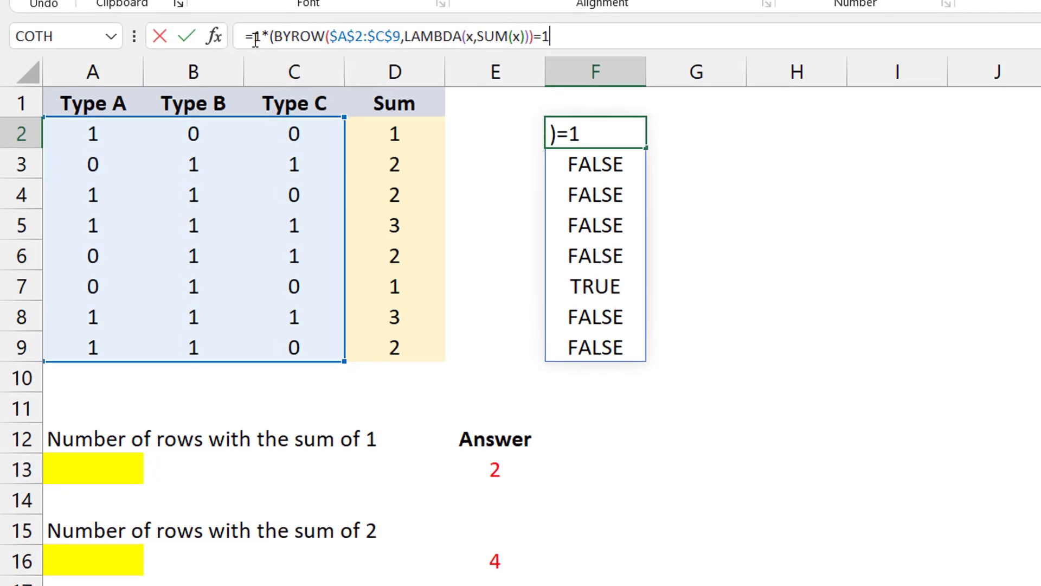
text())
key(Return)
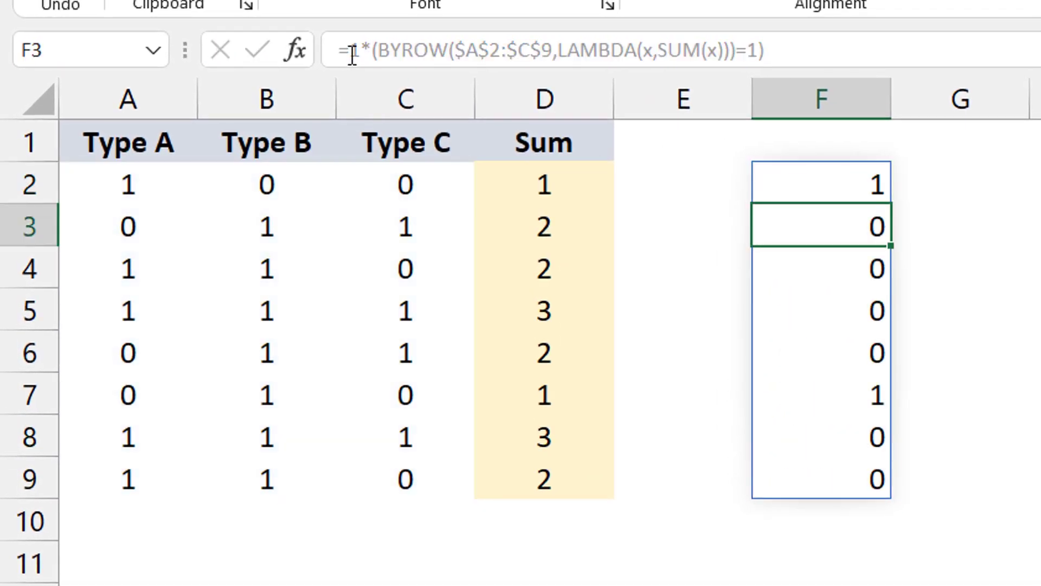
key(Up)
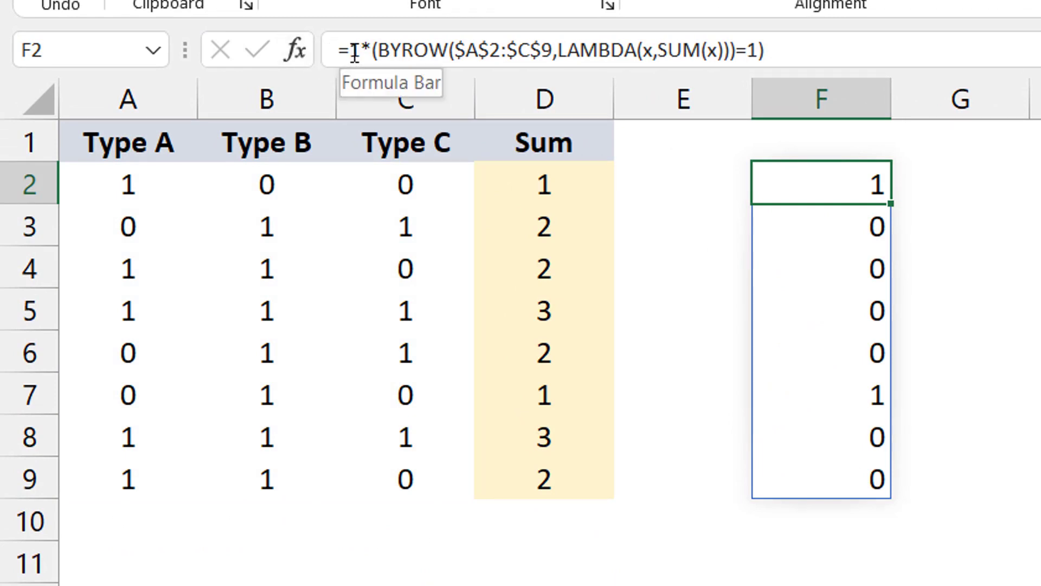
Wrap the F2 formula in SUM to count the matching rows: =SUM(1*(BYROW($A$2:$C$9,LAMBDA(x,SUM(x)))=1)).
click(353, 53)
text(sum()
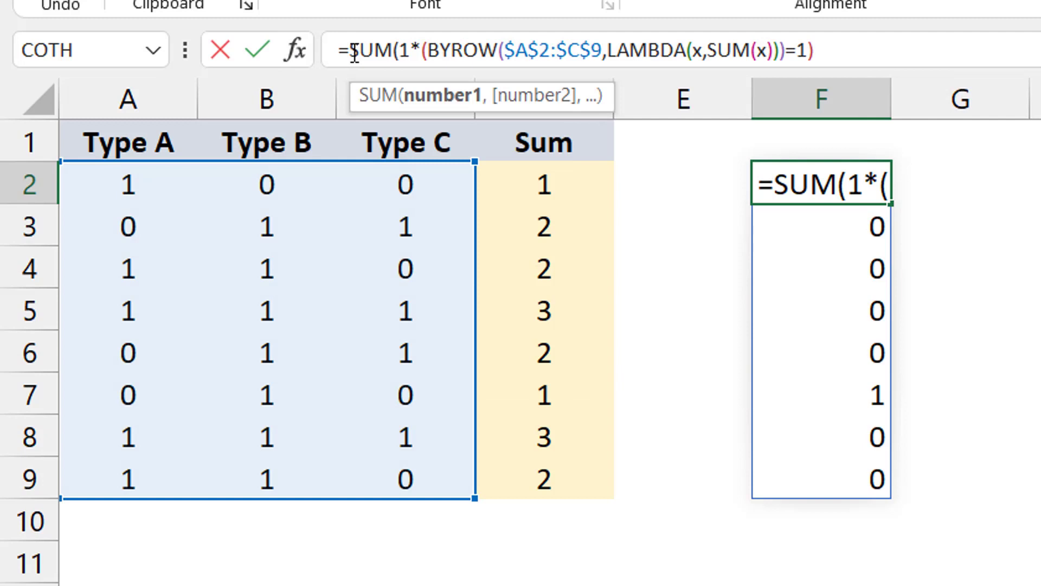
key(End)
text())
key(Return)
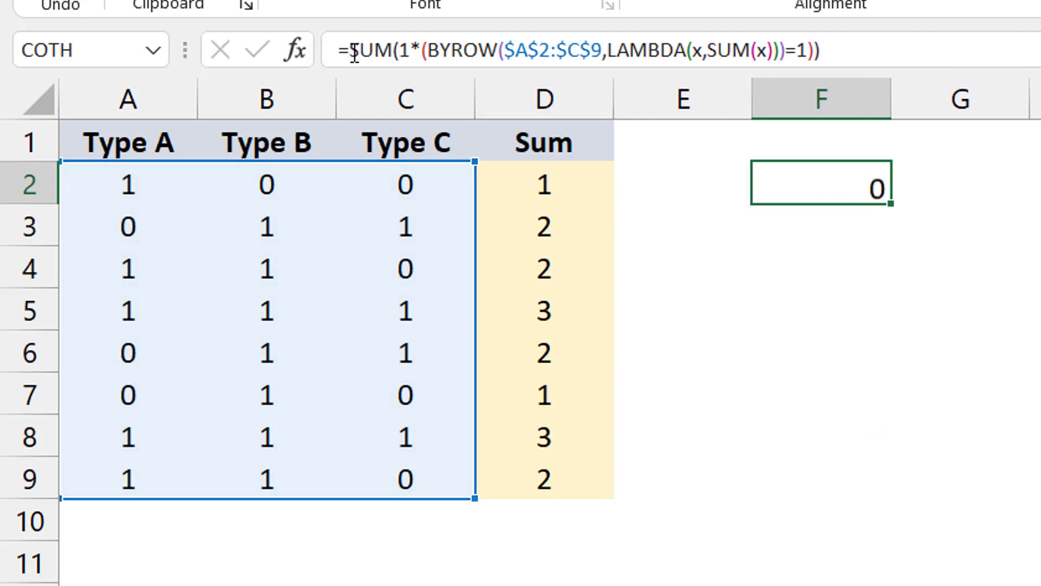
key(Up)
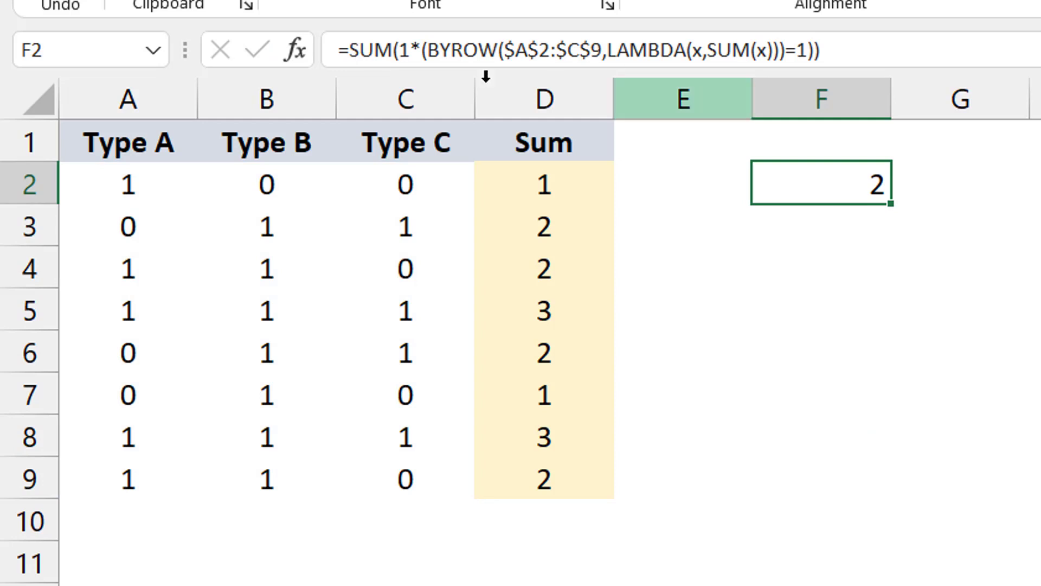
Check the counted rows against cells D2 and D7 of the Sum column.
click(537, 185)
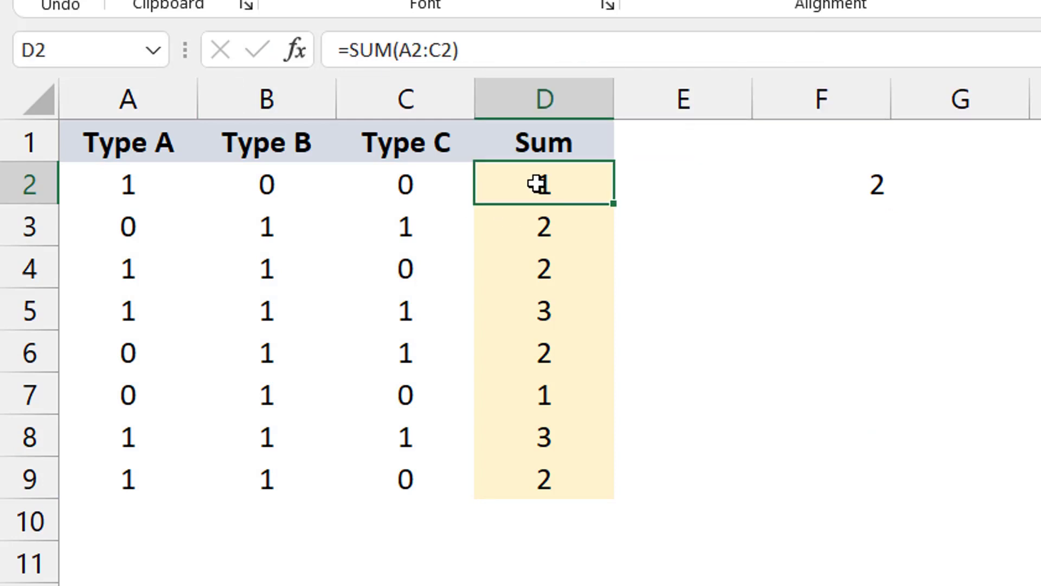
click(538, 389)
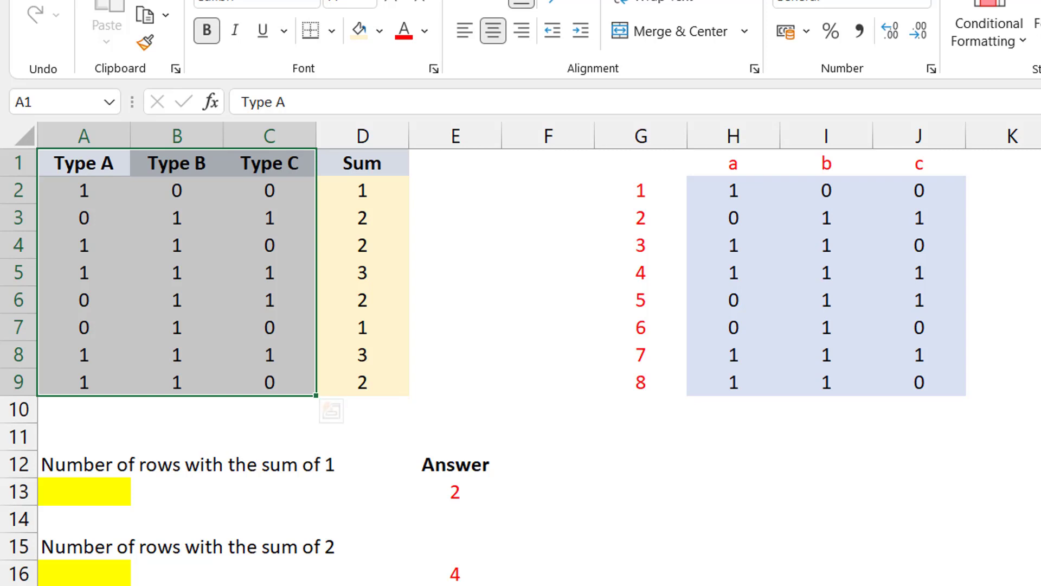
click(266, 325)
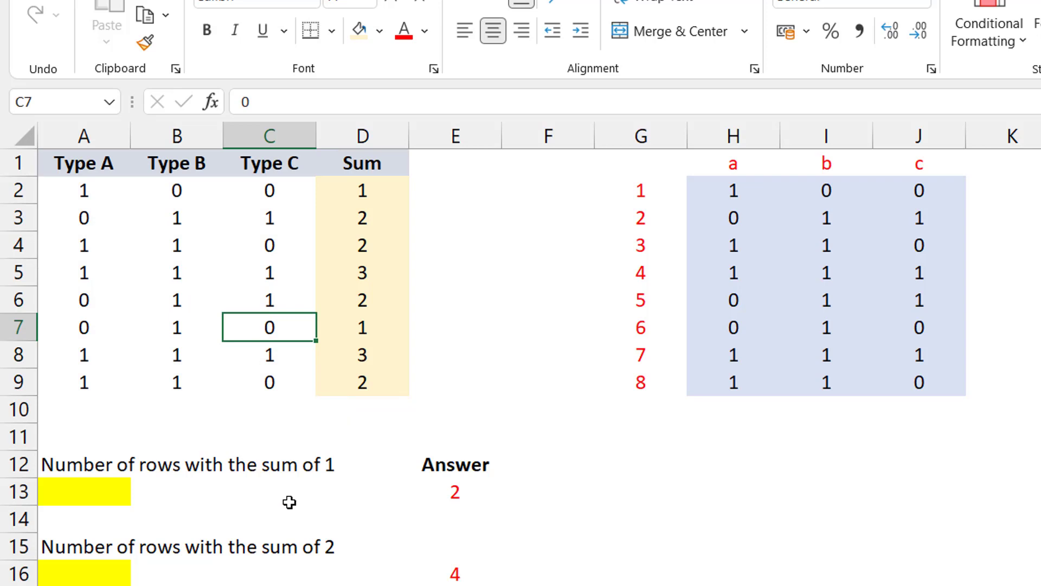
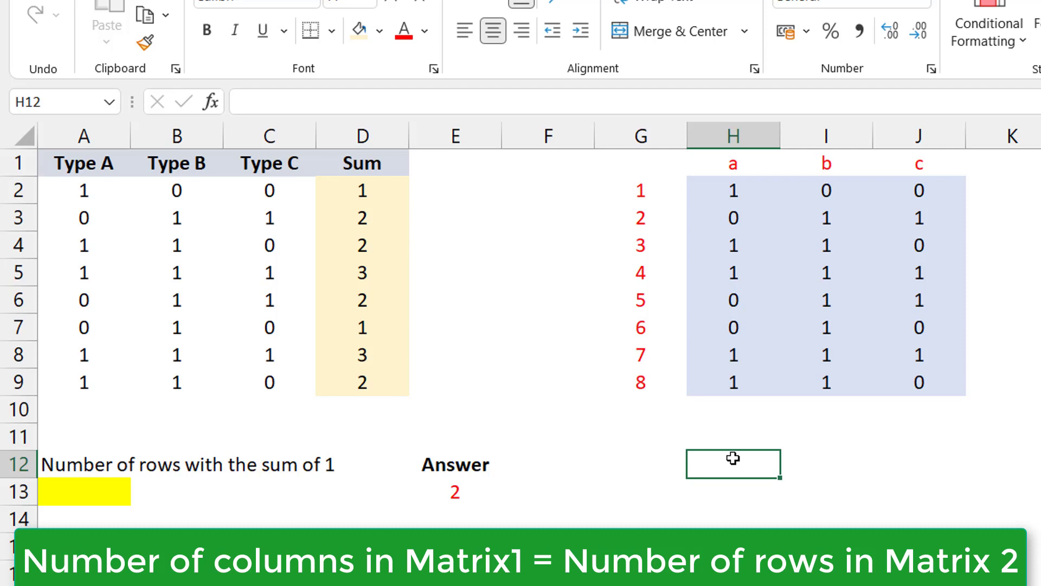
Enter the matrix dimension labels axb in H12 and bxc in I12.
text(a)
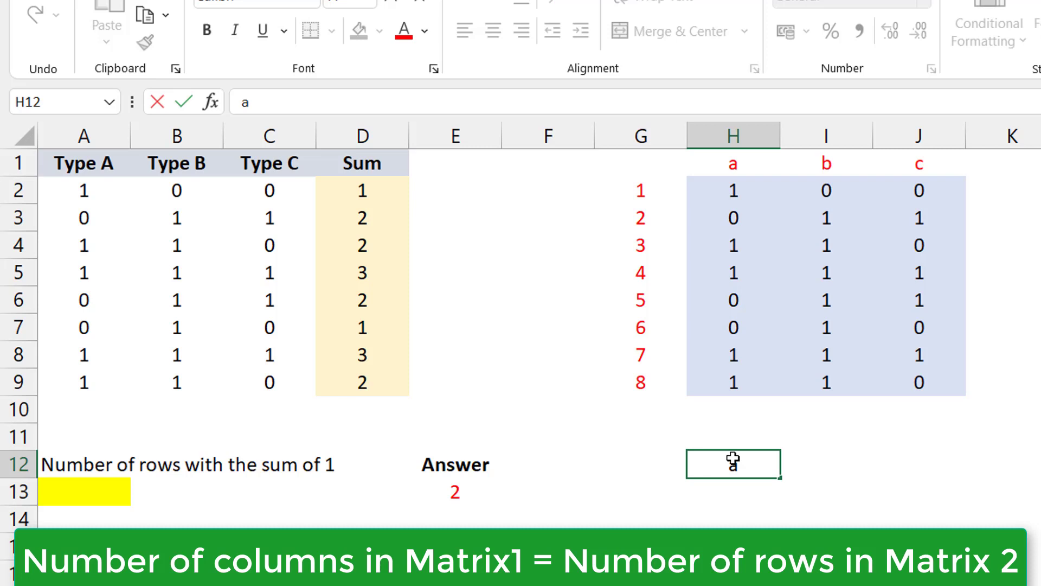
text(xb)
key(Tab)
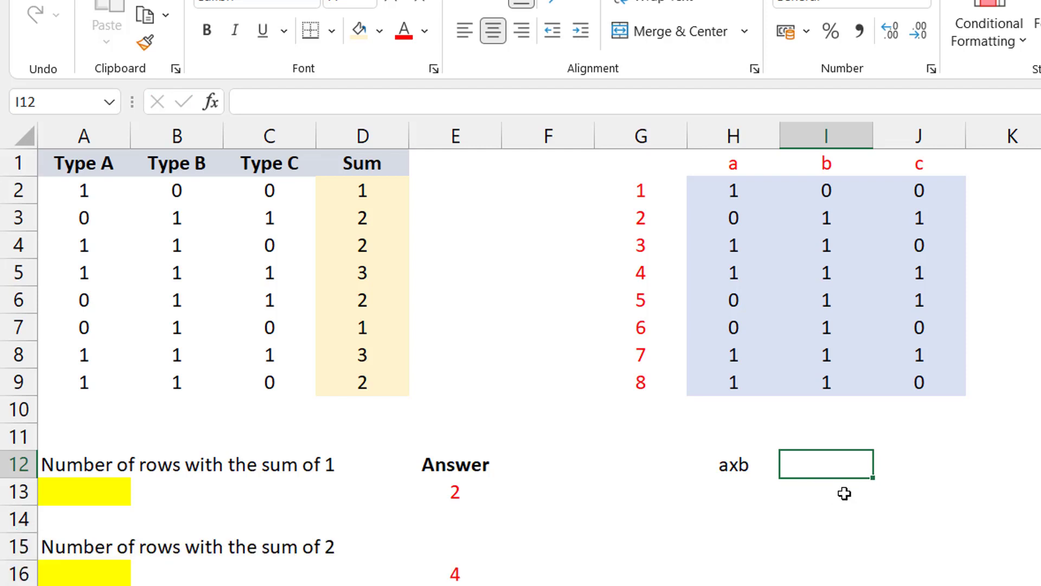
text(b)
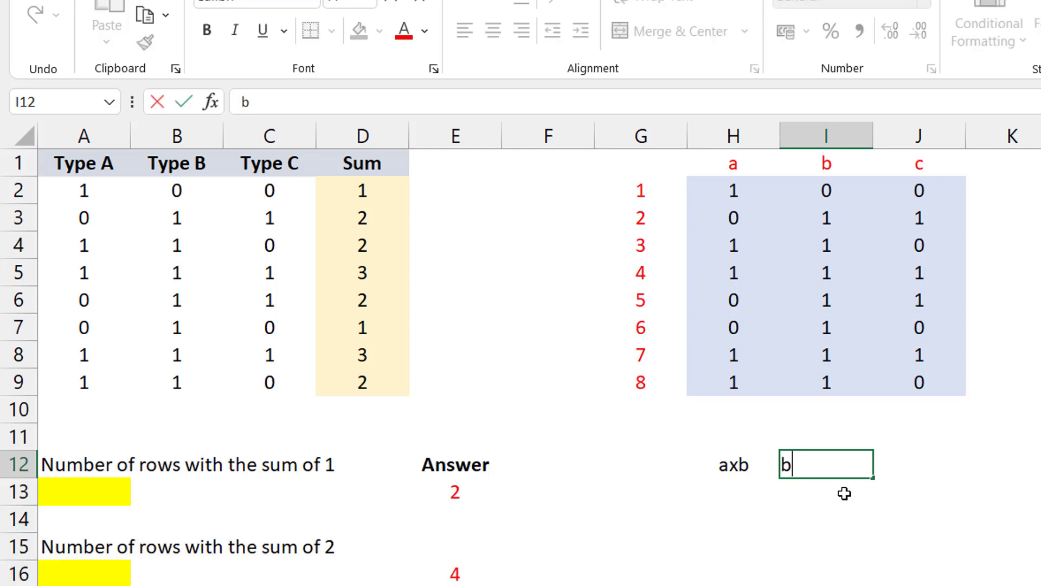
text(xc)
Enter the resulting matrix dimension label axc in H13.
click(760, 488)
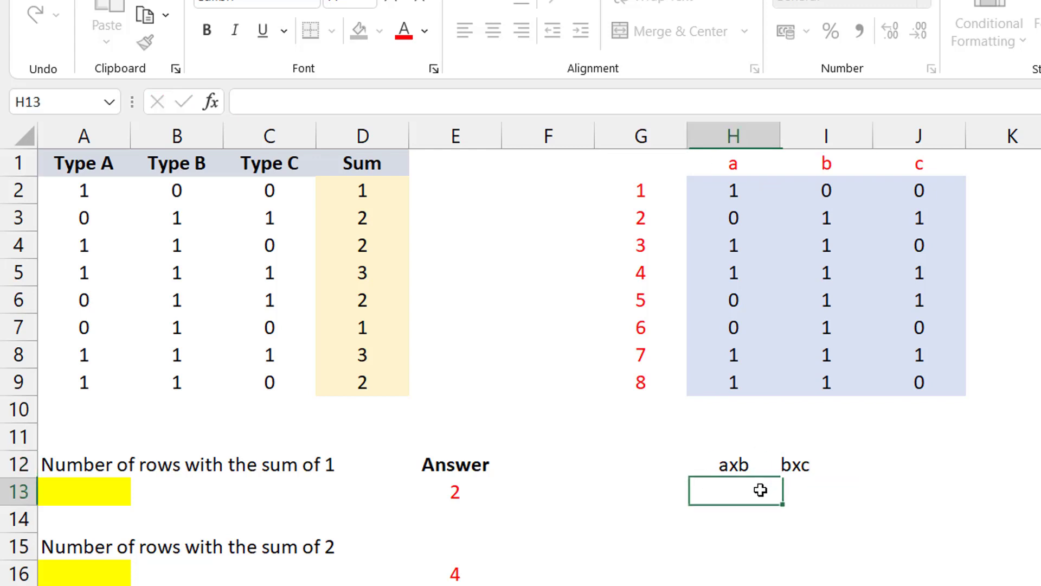
text(axb)
key(BackSpace)
text(c)
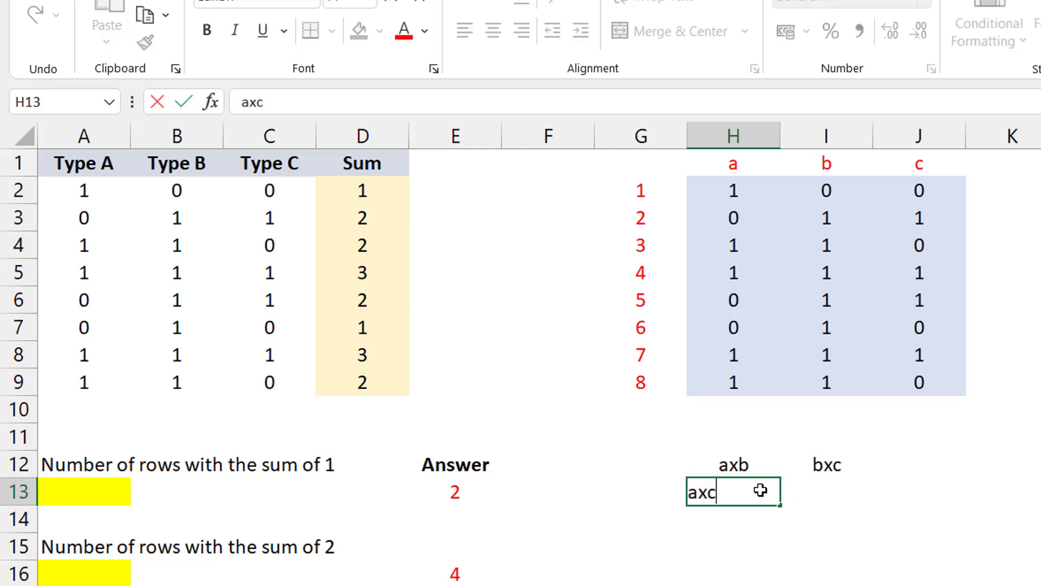
key(Return)
click(760, 489)
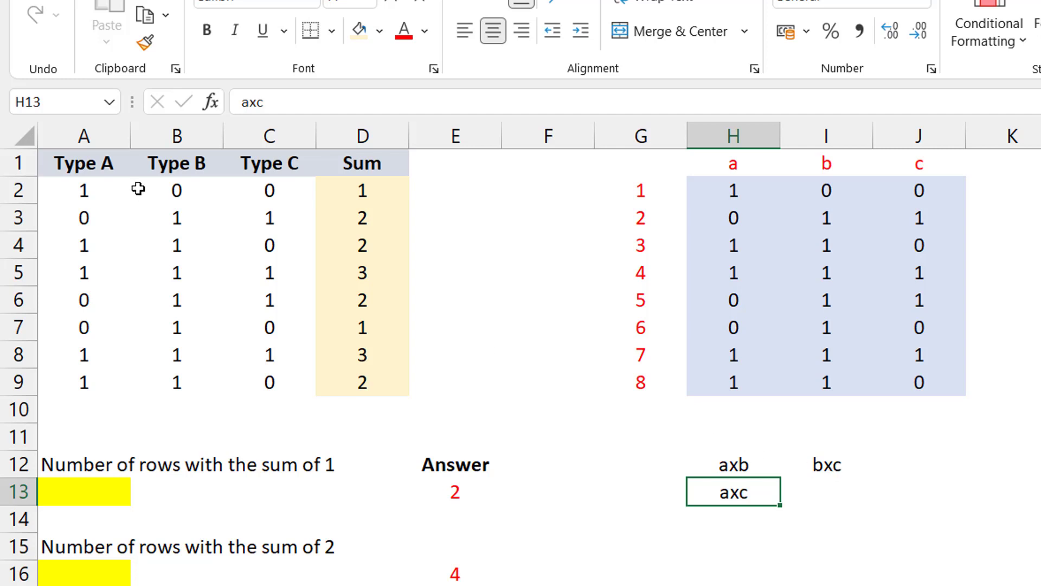
Label cell E1 with the dimensions of the A2:C9 matrix, 8 by 3.
click(88, 190)
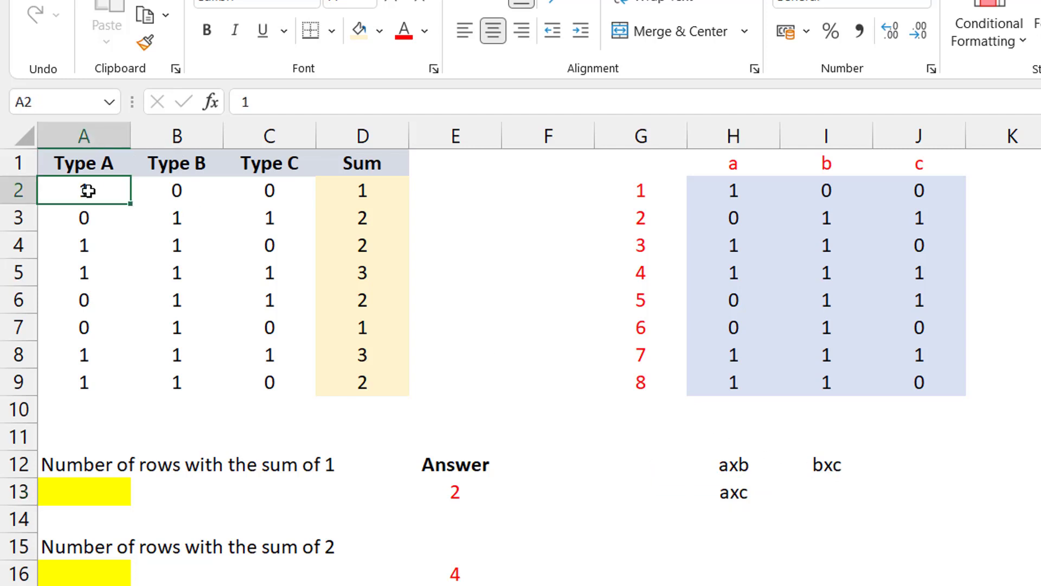
drag(88, 191, 243, 378)
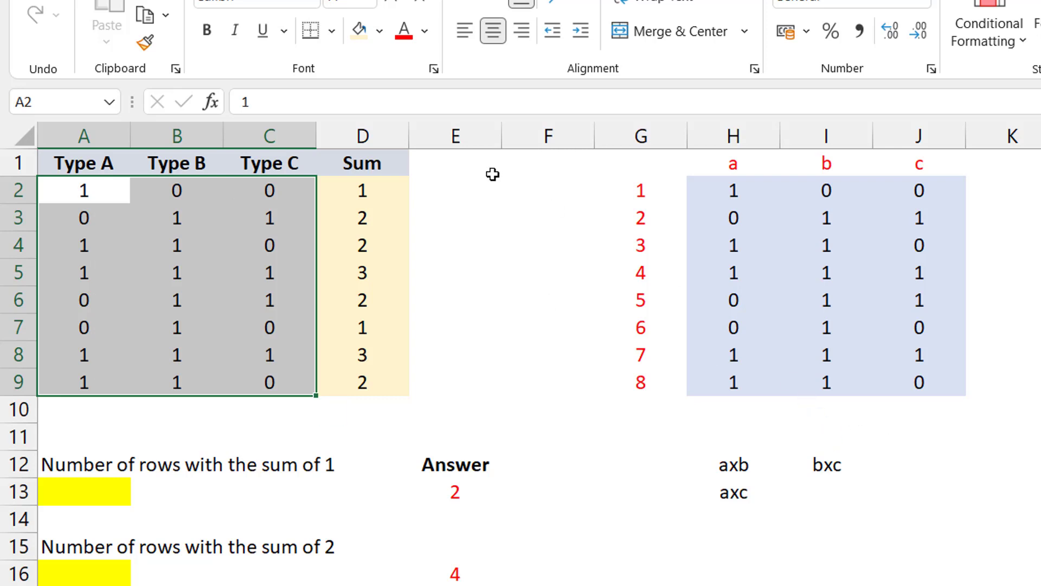
click(471, 164)
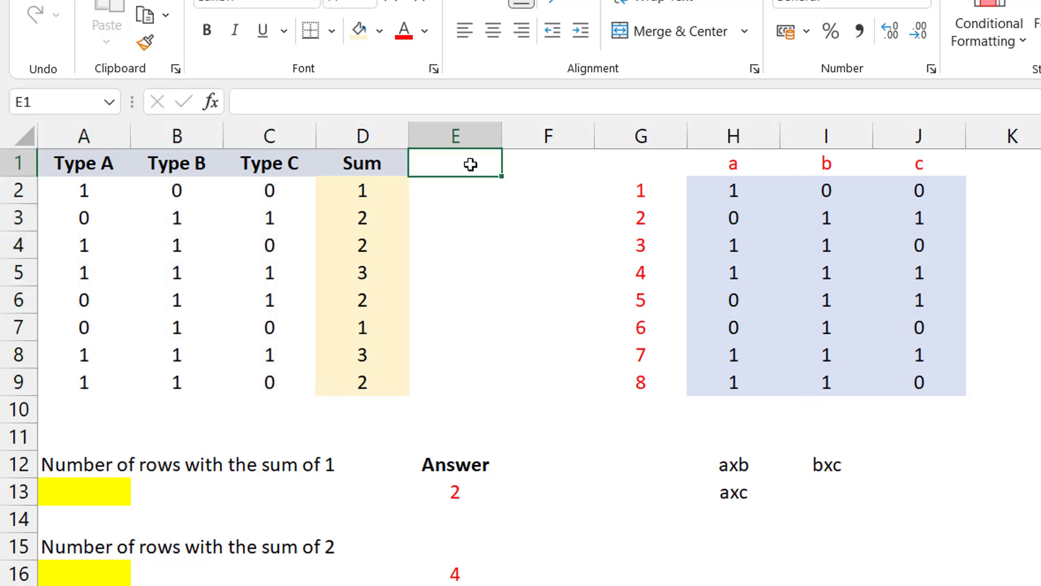
text(7 by)
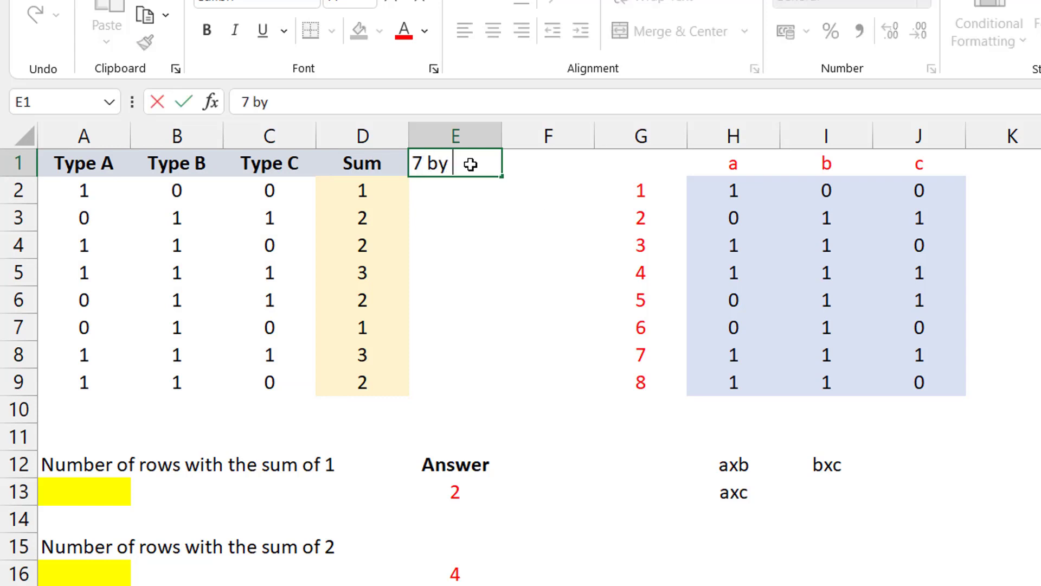
key(BackSpace)
key(BackSpace)
key(BackSpace)
key(BackSpace)
text(8 by 3)
key(Return)
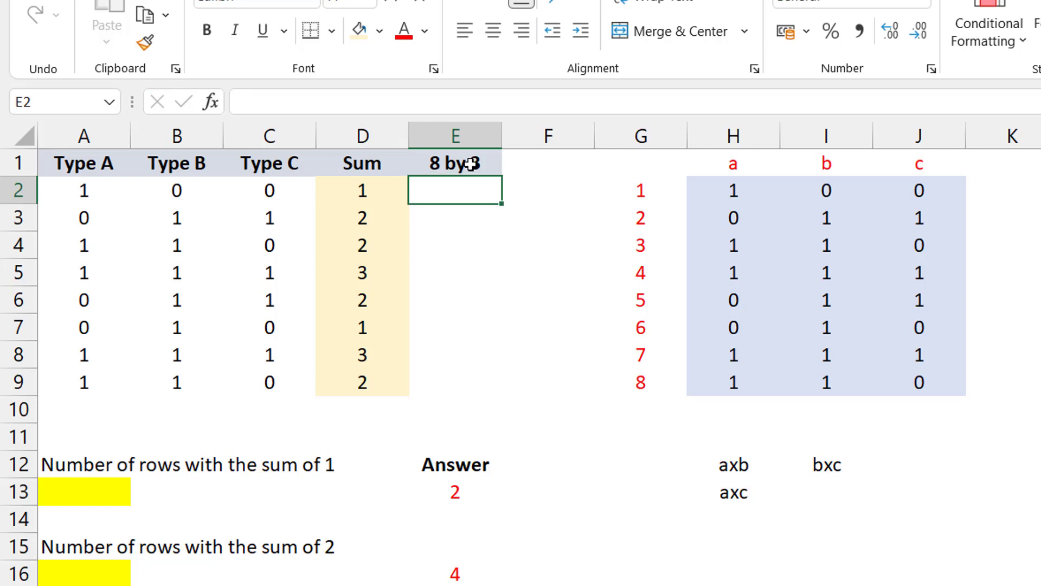
click(471, 164)
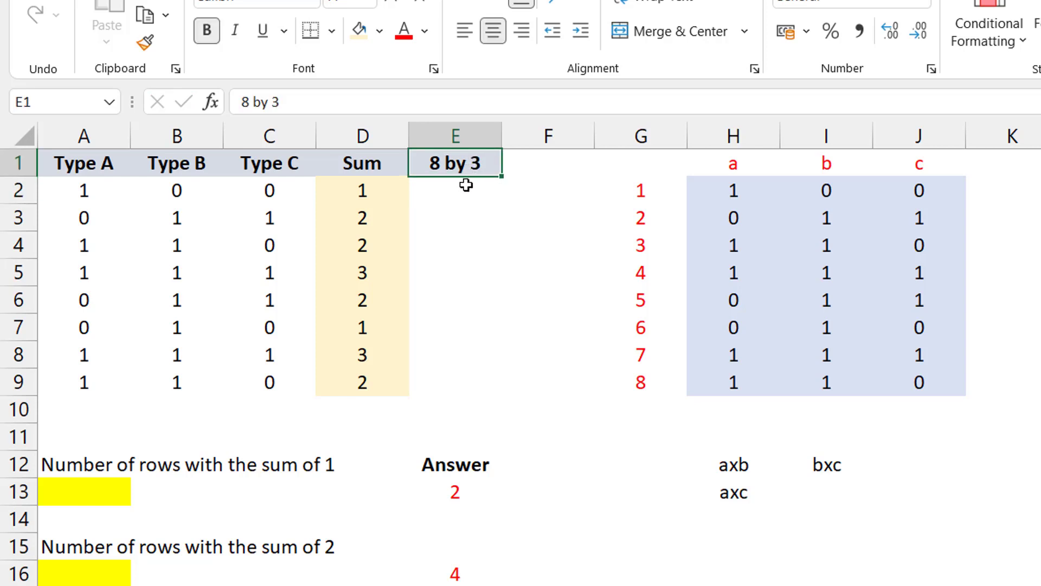
drag(466, 185, 467, 384)
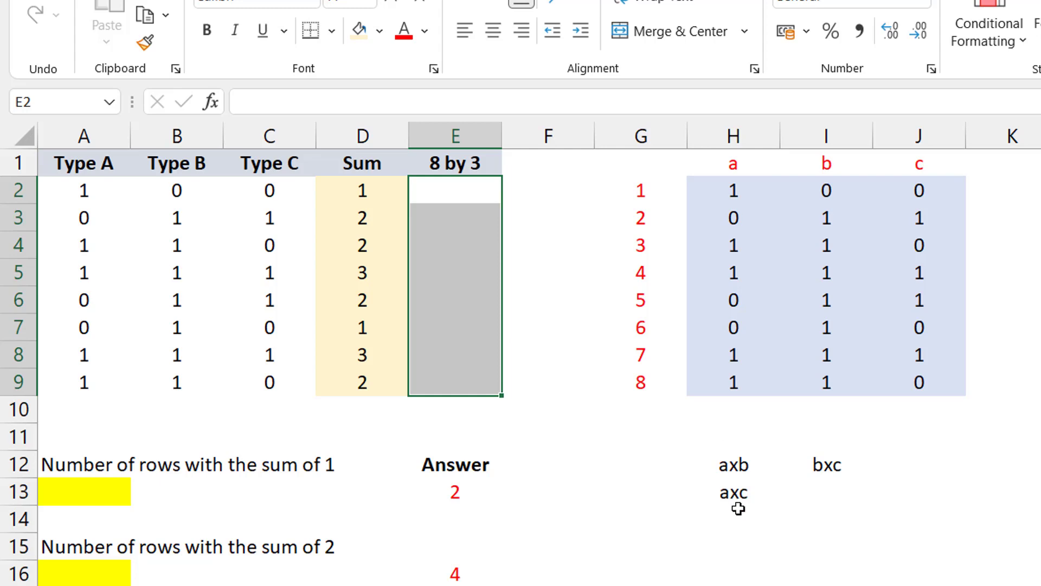
Enter the first matrix's dimensions, 8by3, in H15.
click(735, 544)
text(8by3)
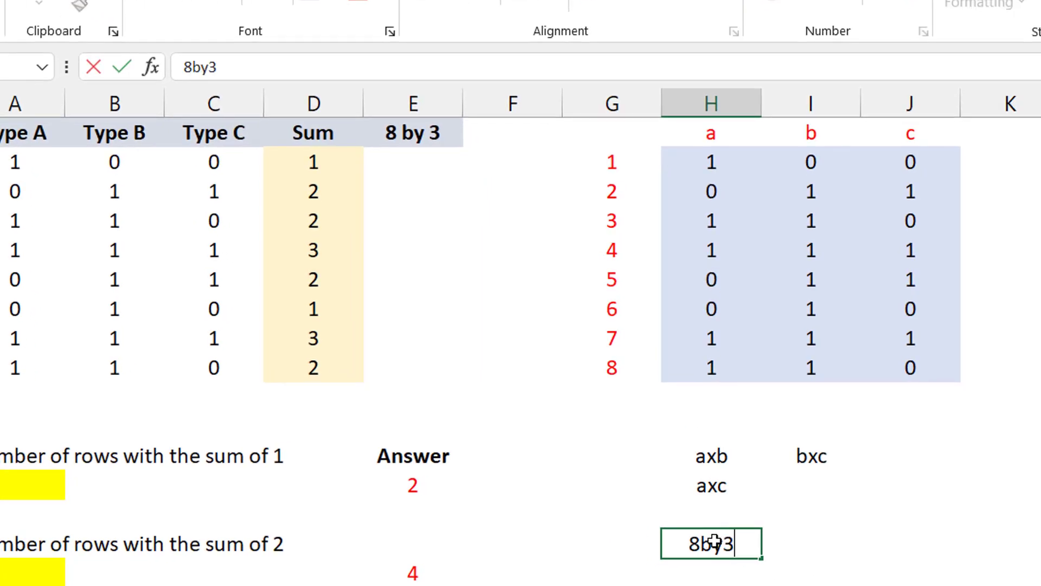
key(Tab)
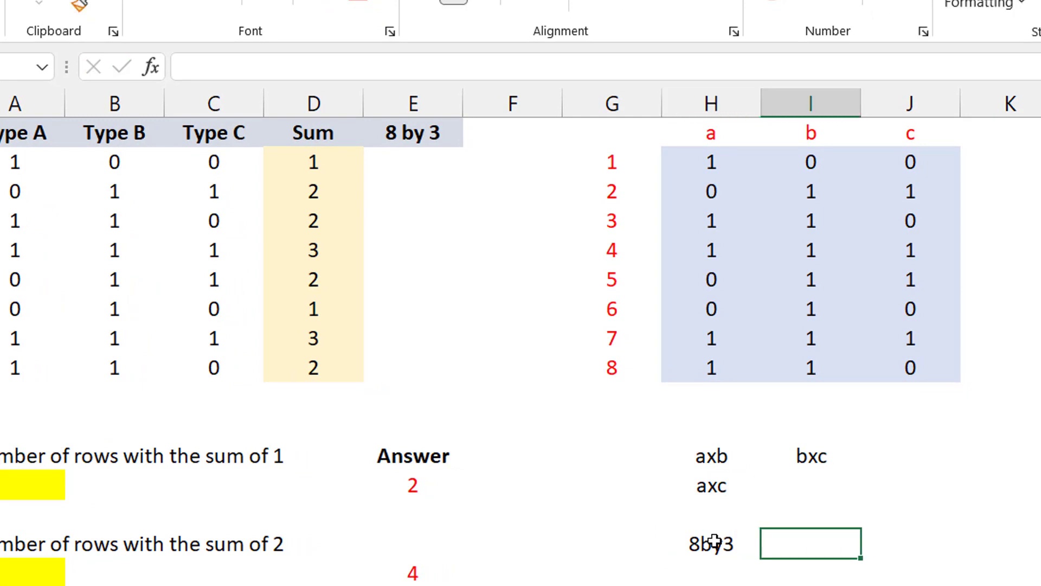
key(Tab)
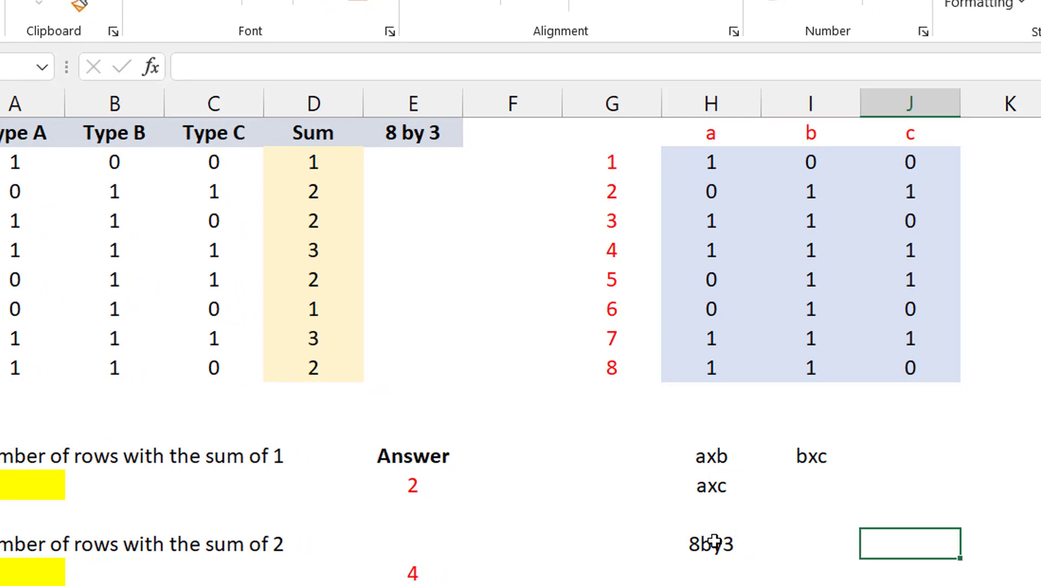
Enter the result matrix's dimensions, 8 by1, in J15.
text(7by)
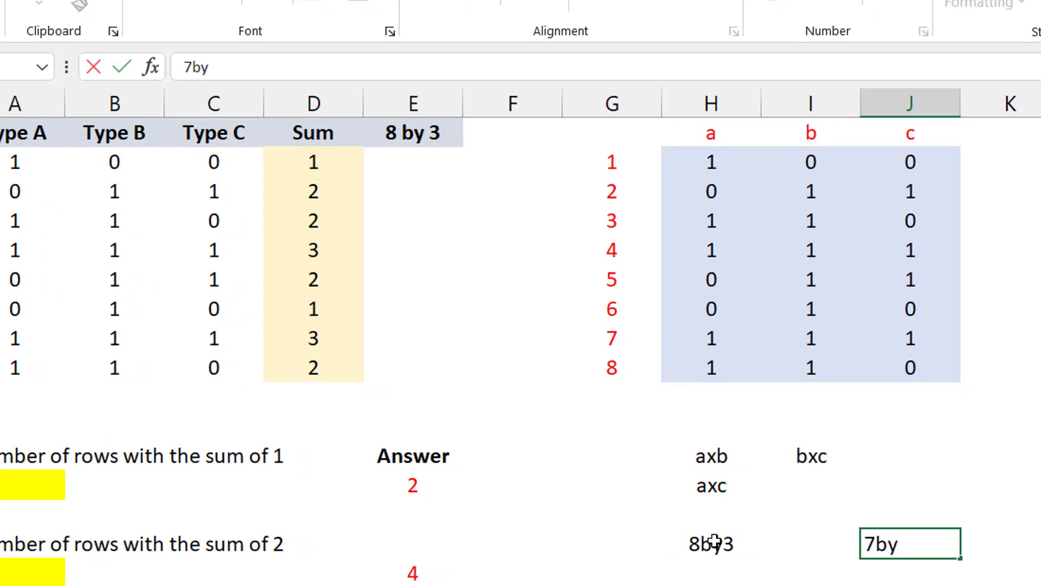
key(BackSpace)
key(BackSpace)
key(BackSpace)
text(8 by)
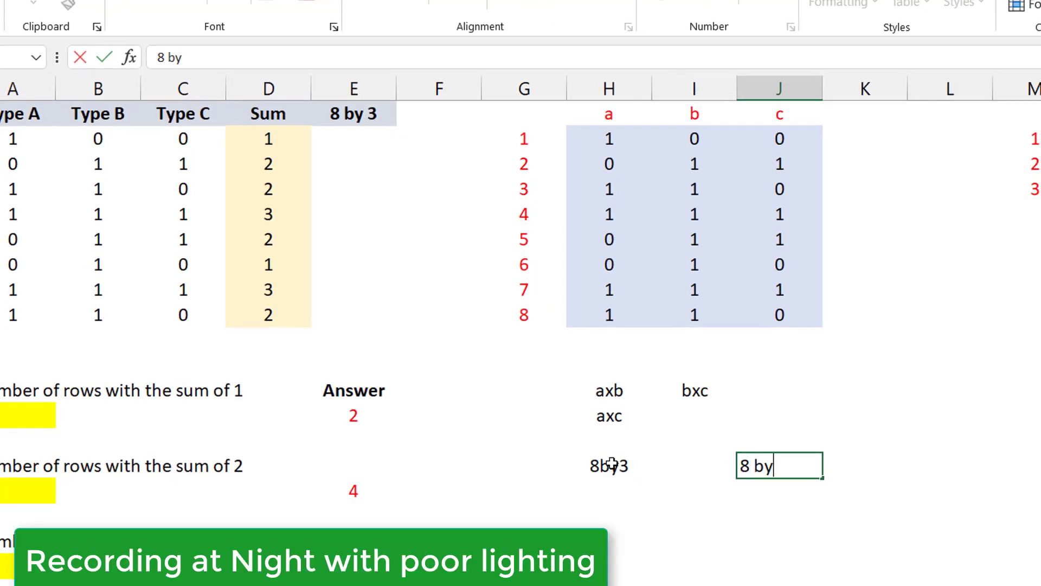
text(1)
key(Return)
key(Up)
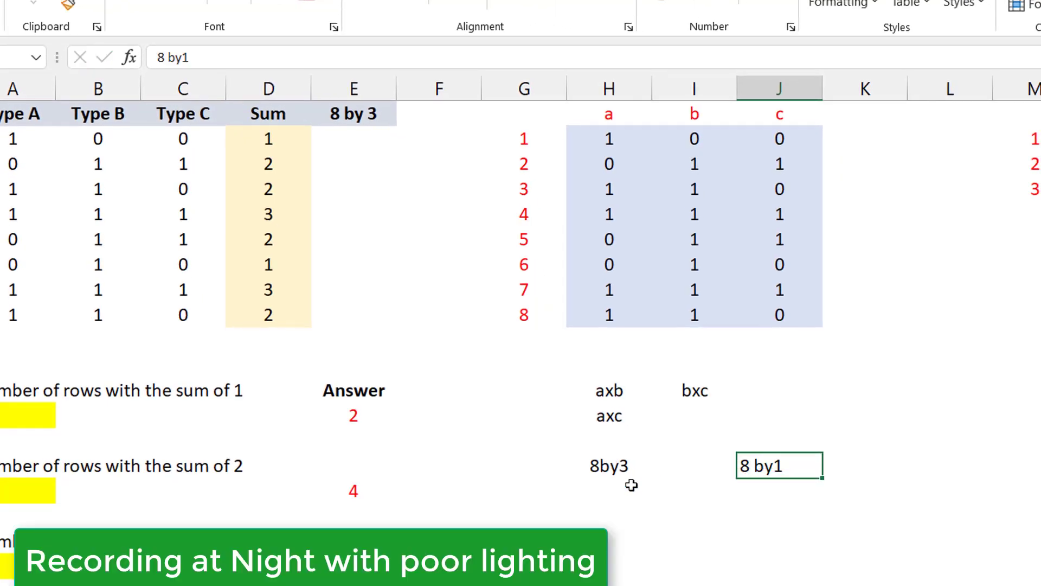
Enter the second matrix's dimensions, 3by1, in I15 and compare them with the data range A2:C9.
click(691, 472)
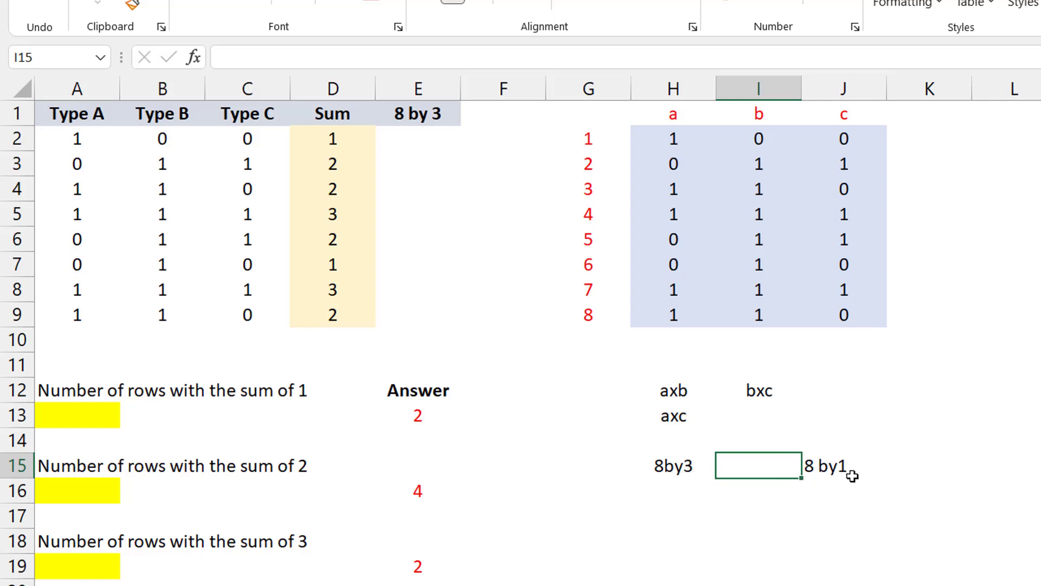
text(3)
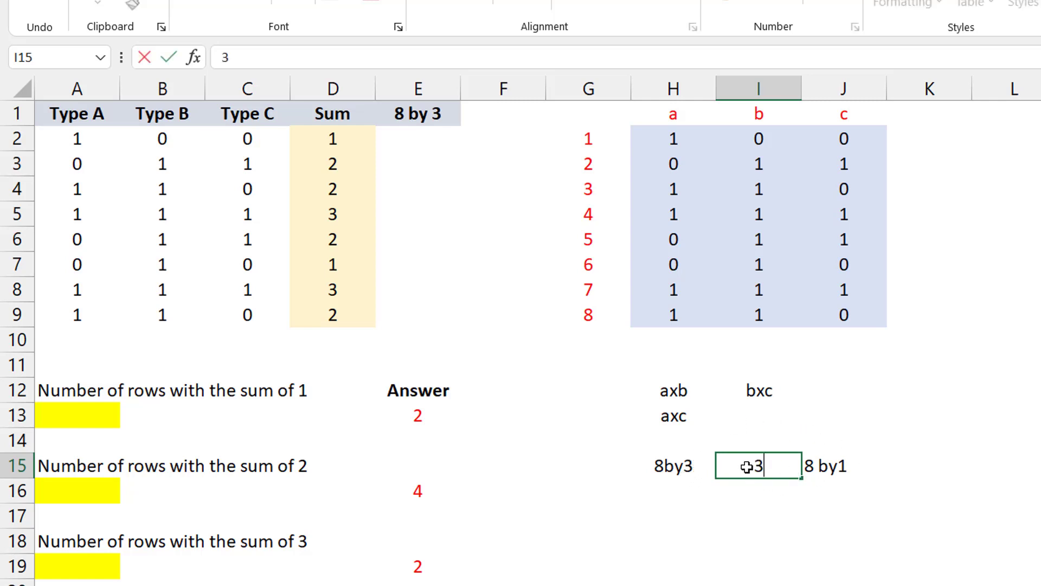
text(by1)
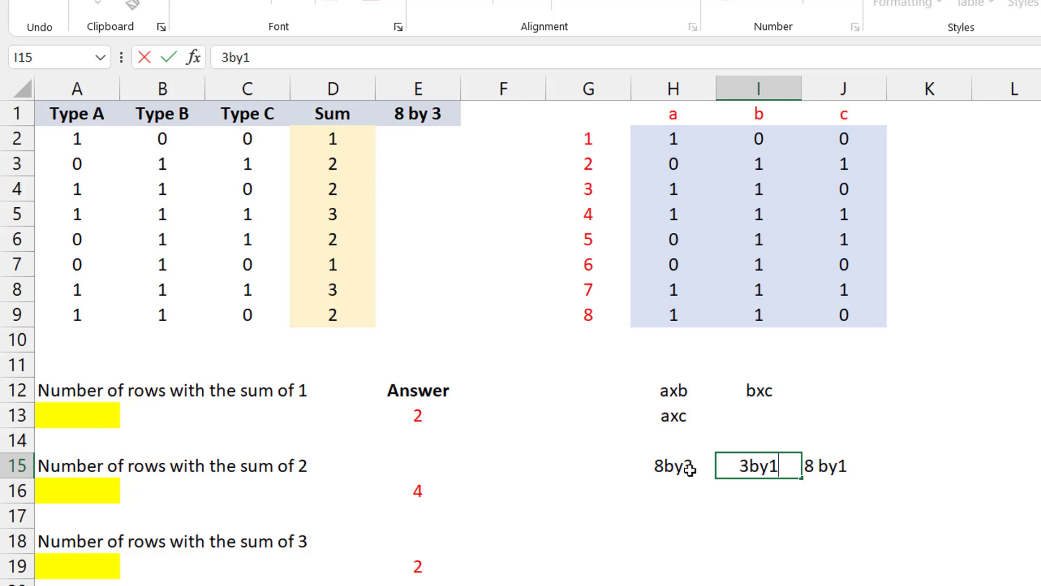
click(76, 139)
drag(75, 138, 234, 317)
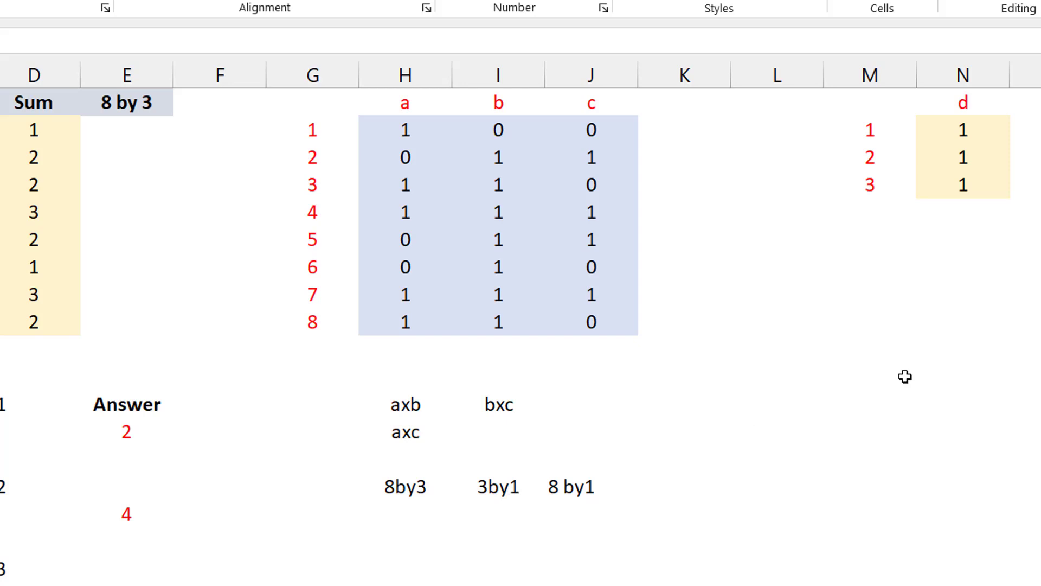
Examine the two matrices to multiply, H2:J9 and N2:N4.
click(685, 131)
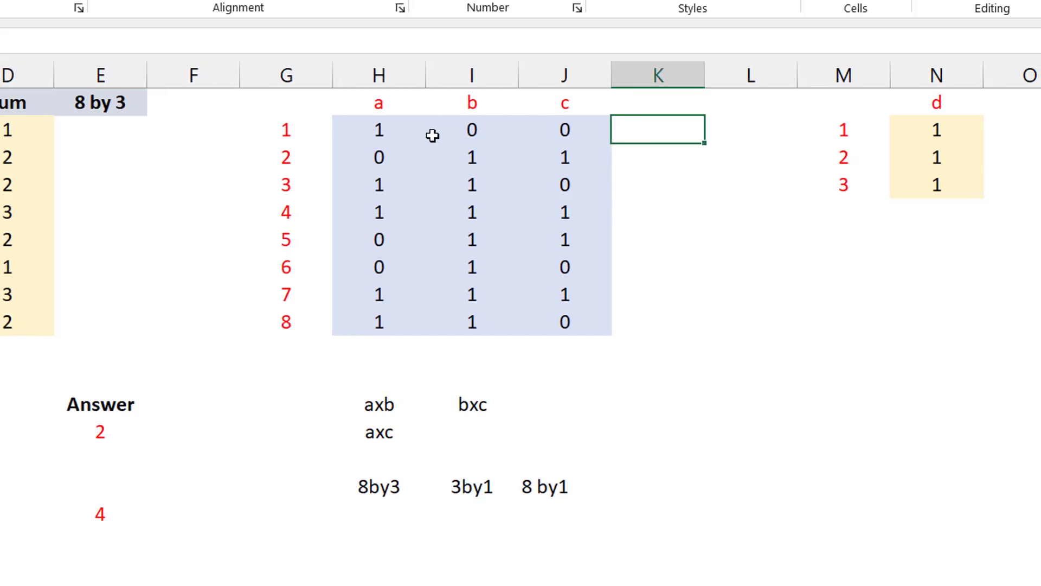
drag(401, 130, 493, 326)
drag(374, 327, 472, 314)
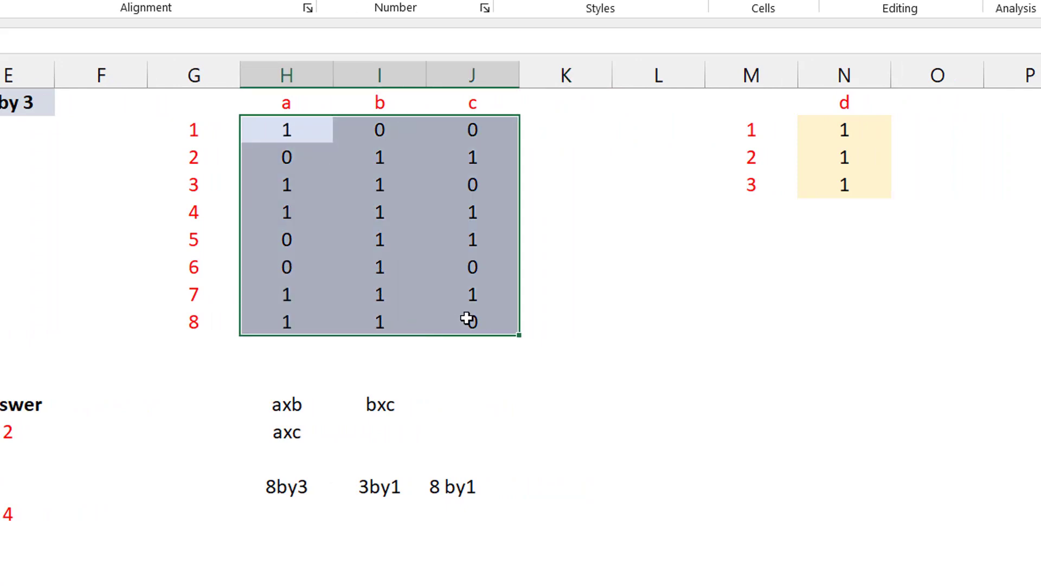
drag(835, 130, 845, 187)
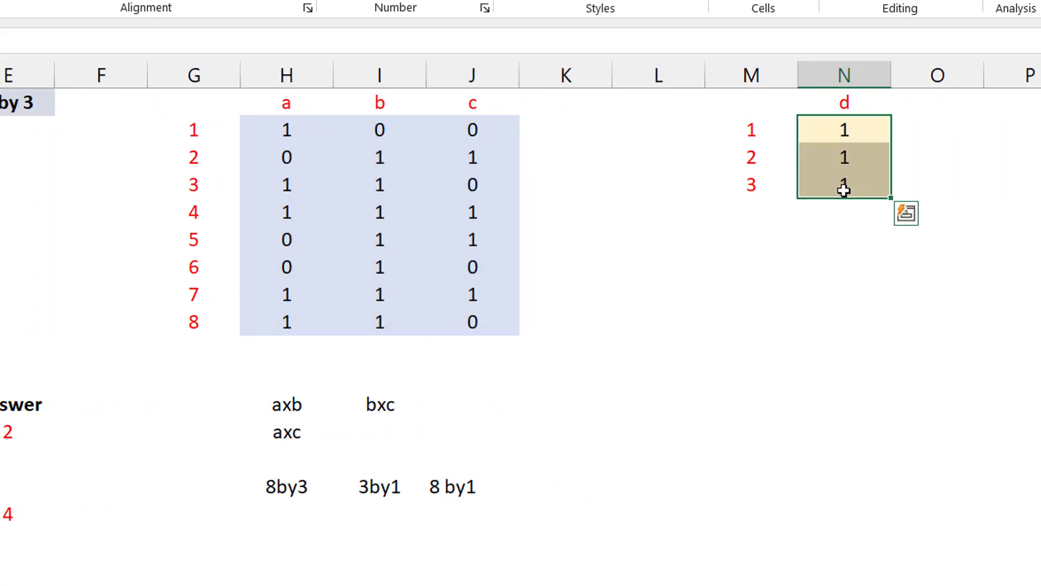
Write the first row's multiplication pattern a1*d1+b1*d2+c1*d3 as text in K2.
click(560, 130)
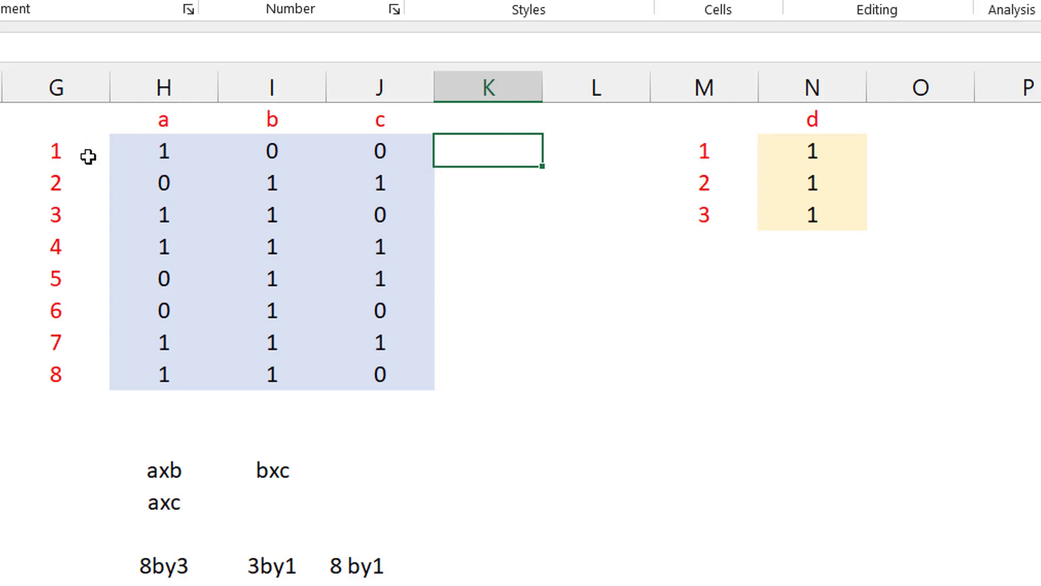
text(a1)
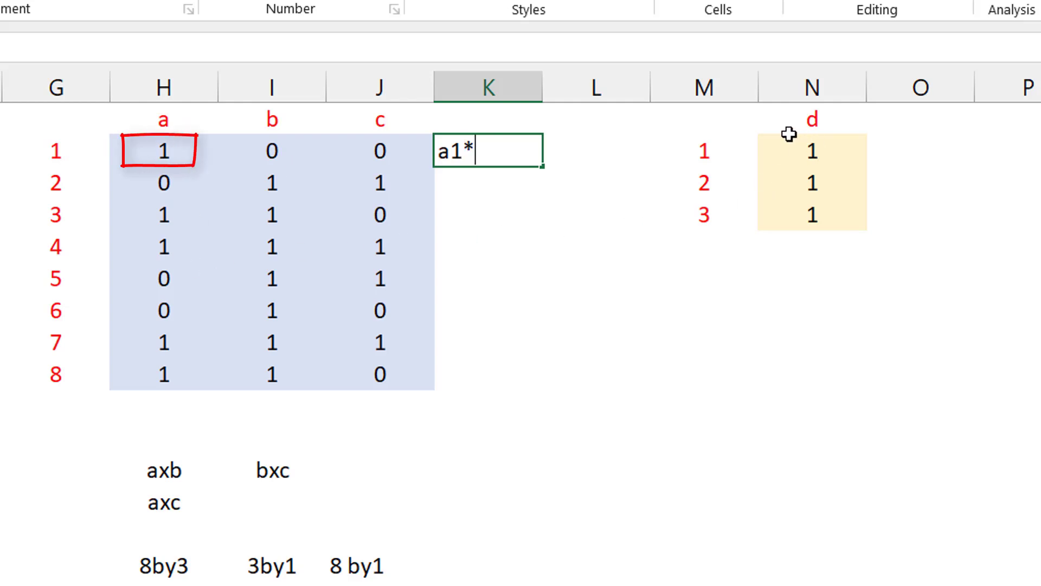
text(*d1)
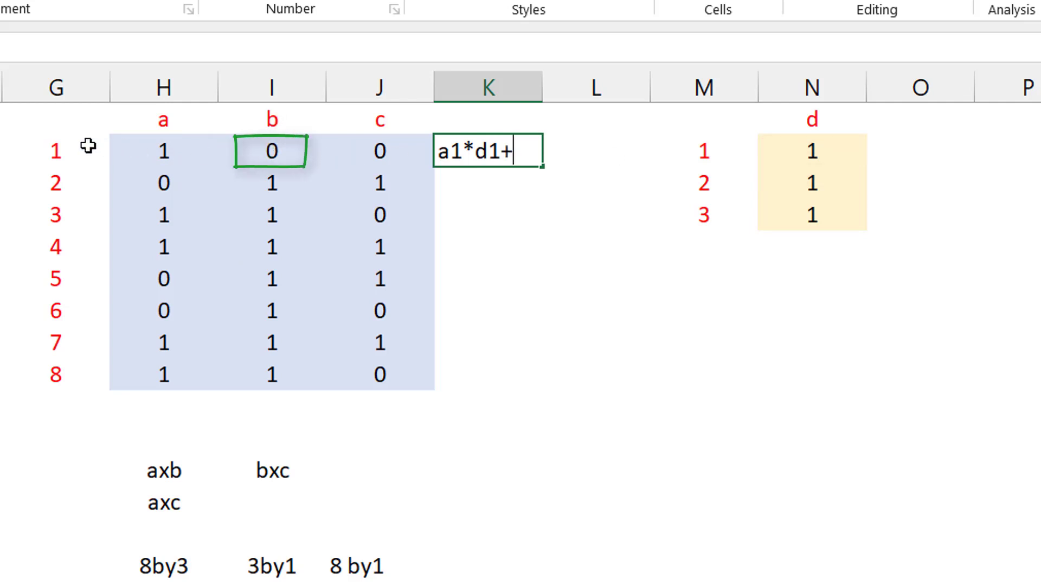
text(+b1*)
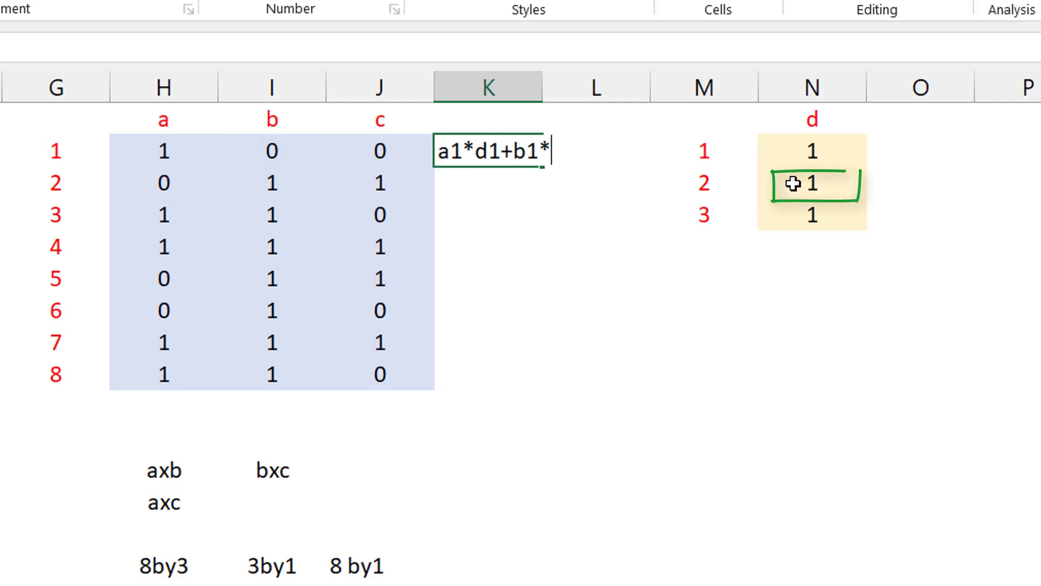
text(d2)
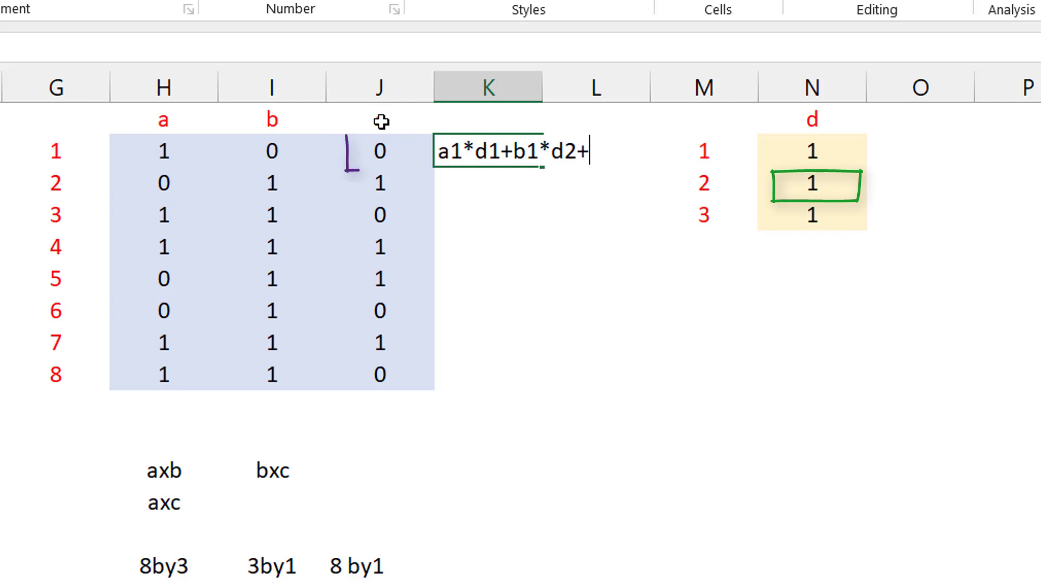
text(+c1)
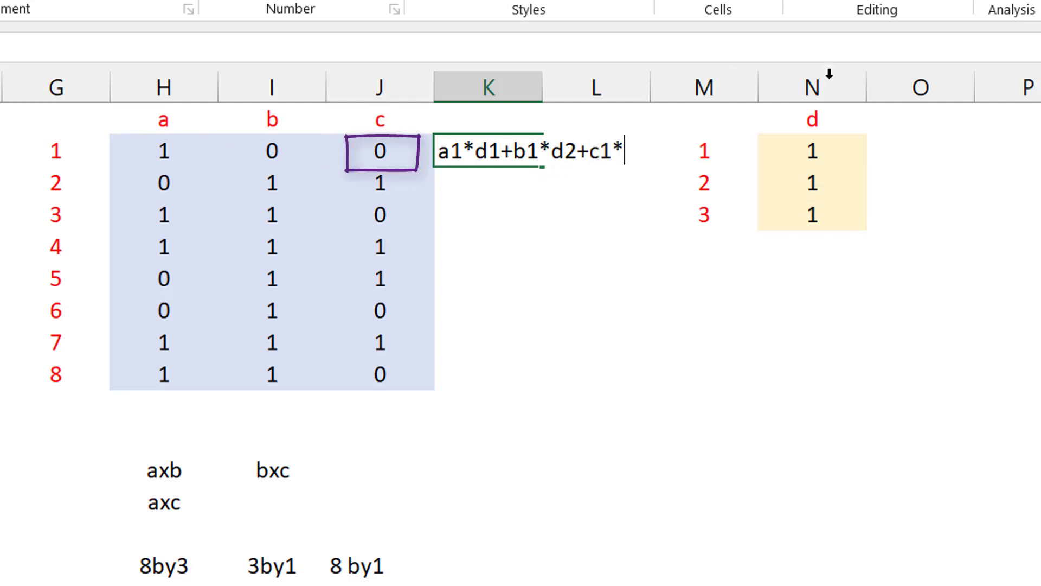
text(*d3)
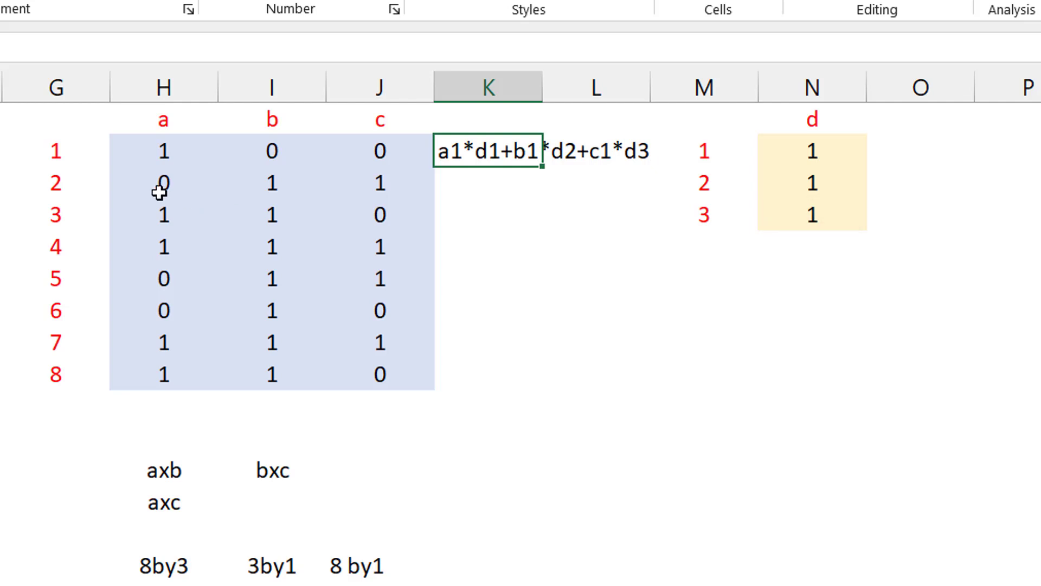
Trace how the matrix rows H3:J3 and H4:J4 pair with the column N2:N4.
drag(163, 187, 354, 190)
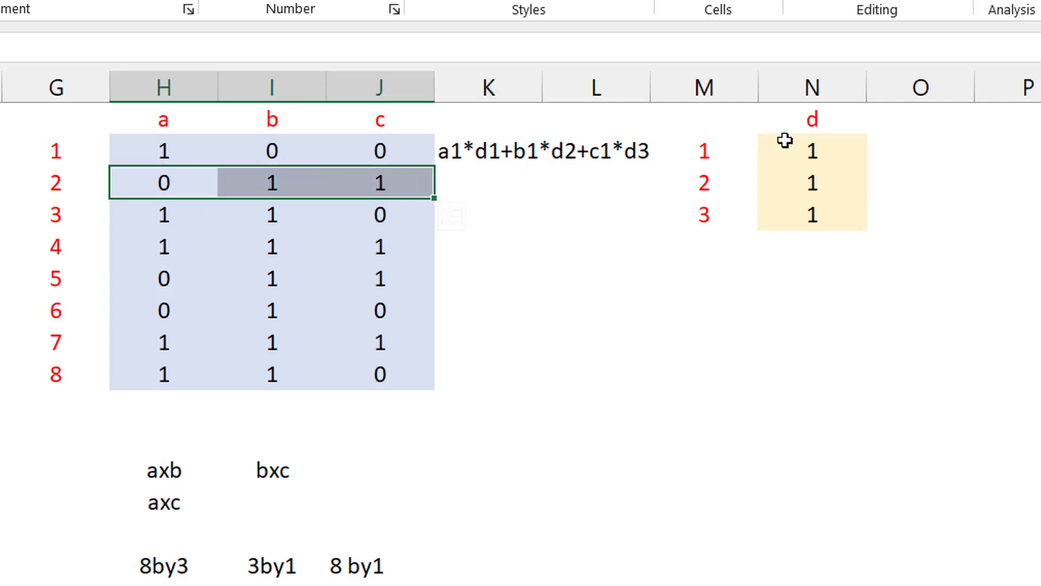
ctrl+drag(799, 147, 808, 212)
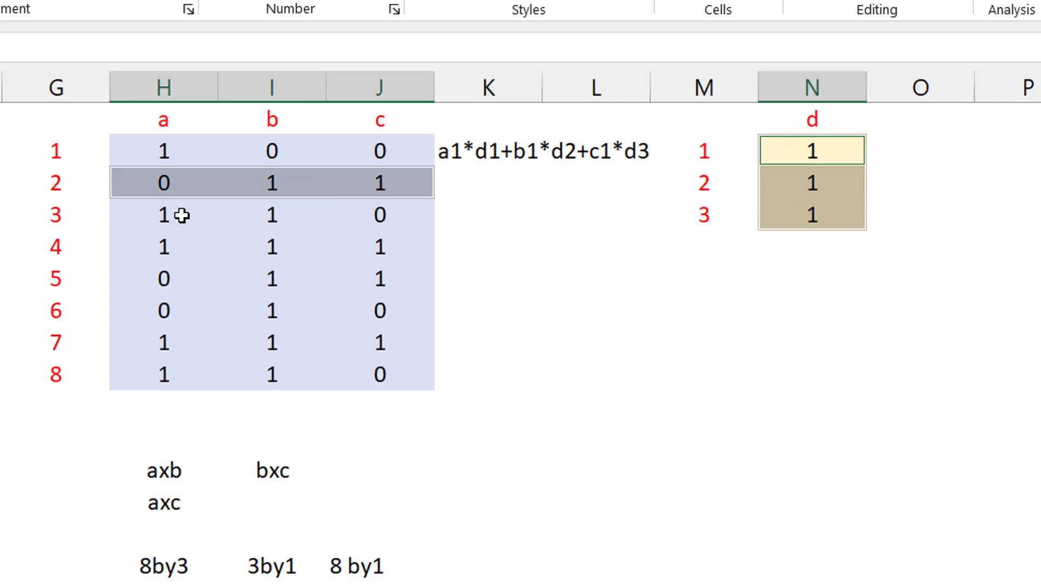
drag(181, 214, 378, 230)
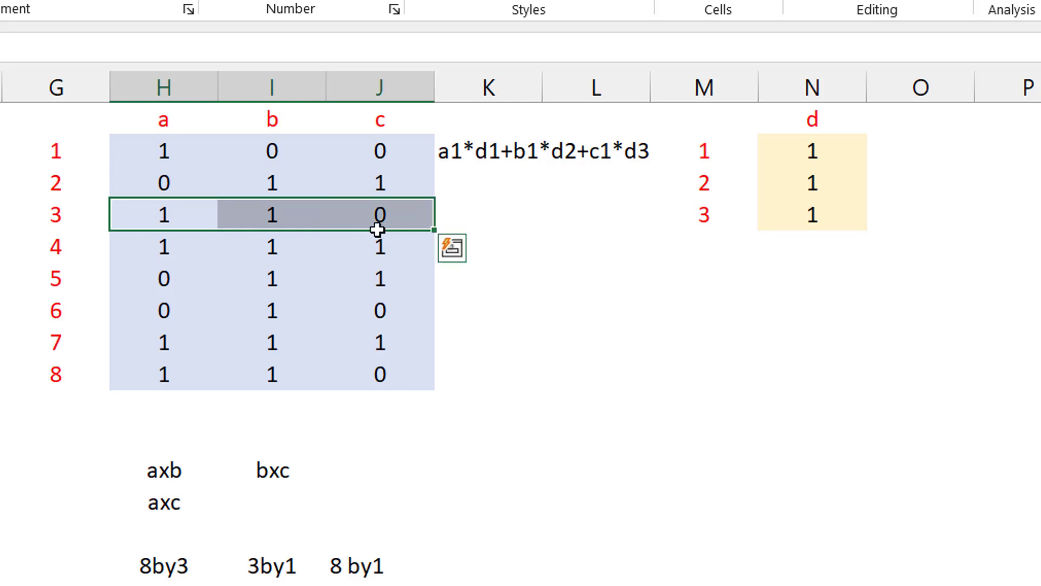
ctrl+click(811, 160)
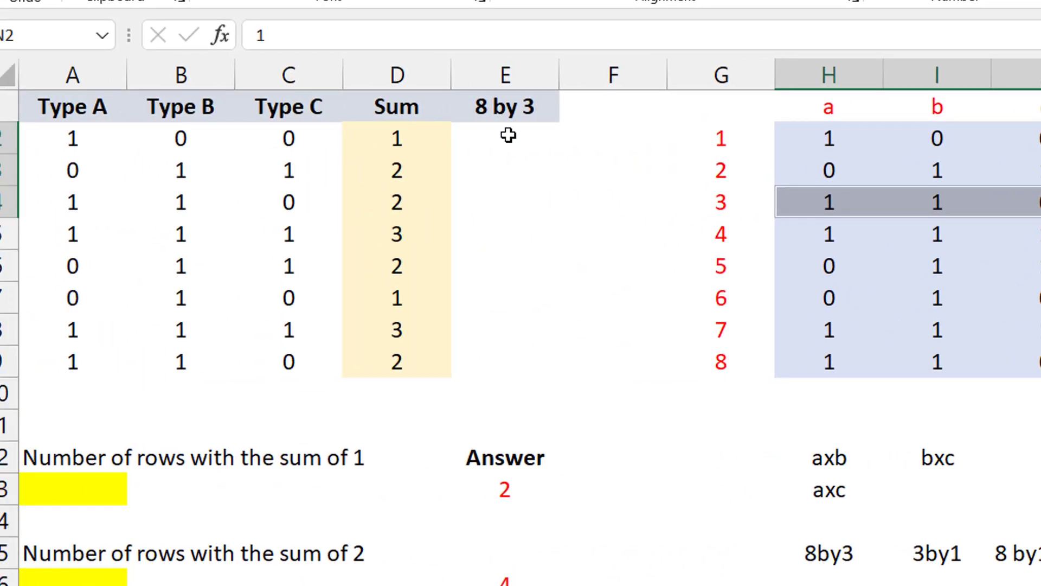
click(508, 136)
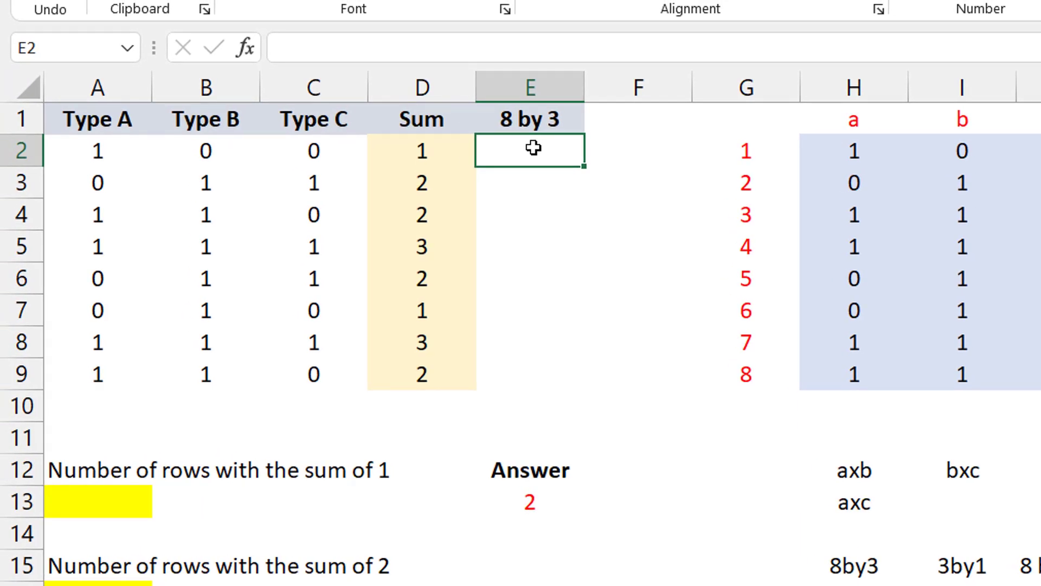
Start an MMULT formula in E2 with the absolute range $A$2:$C$9 as its first array.
text(=mmult)
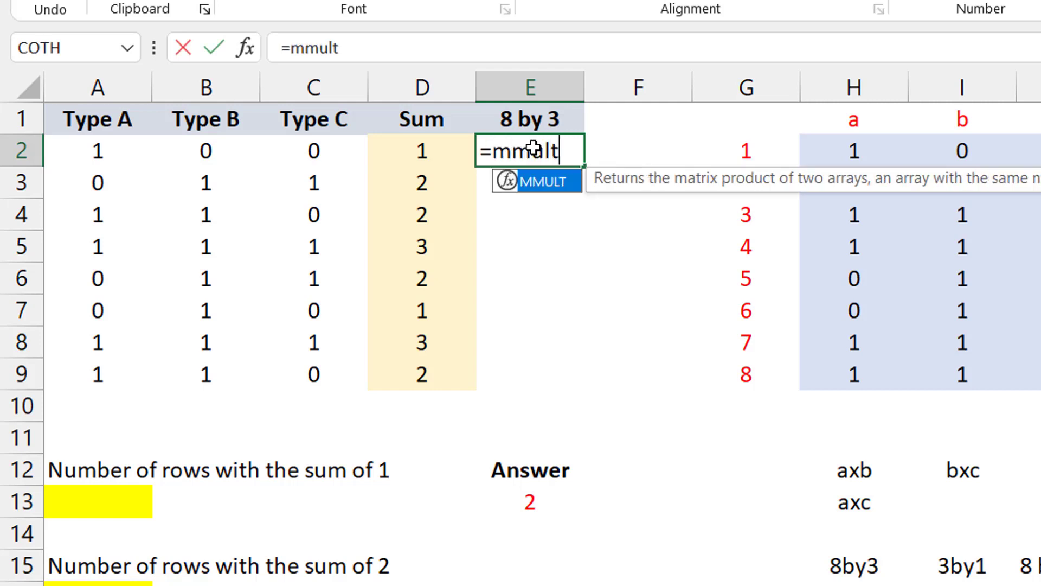
key(Tab)
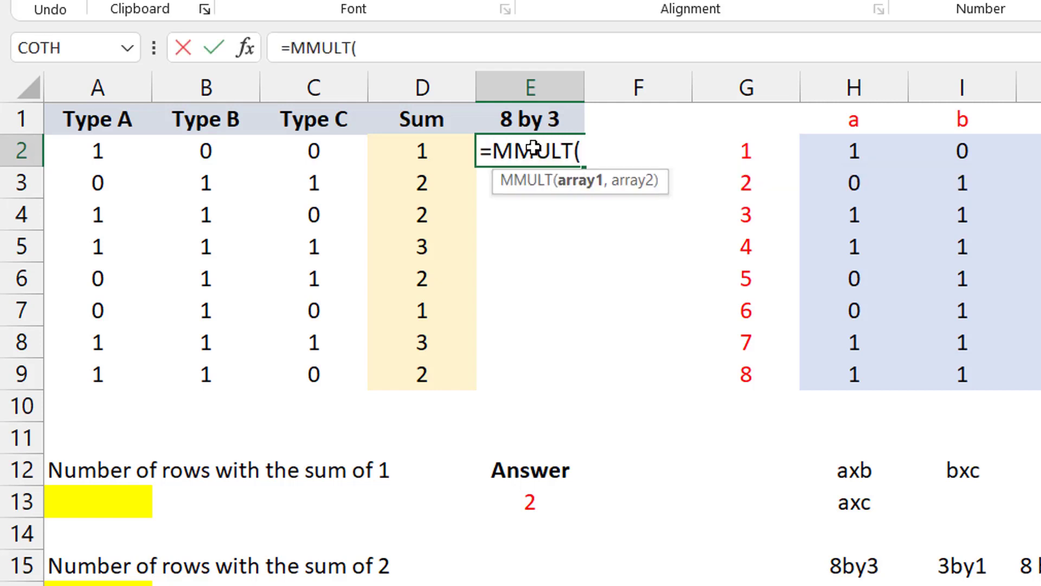
key(Left)
key(Left)
key(Left)
key(Left)
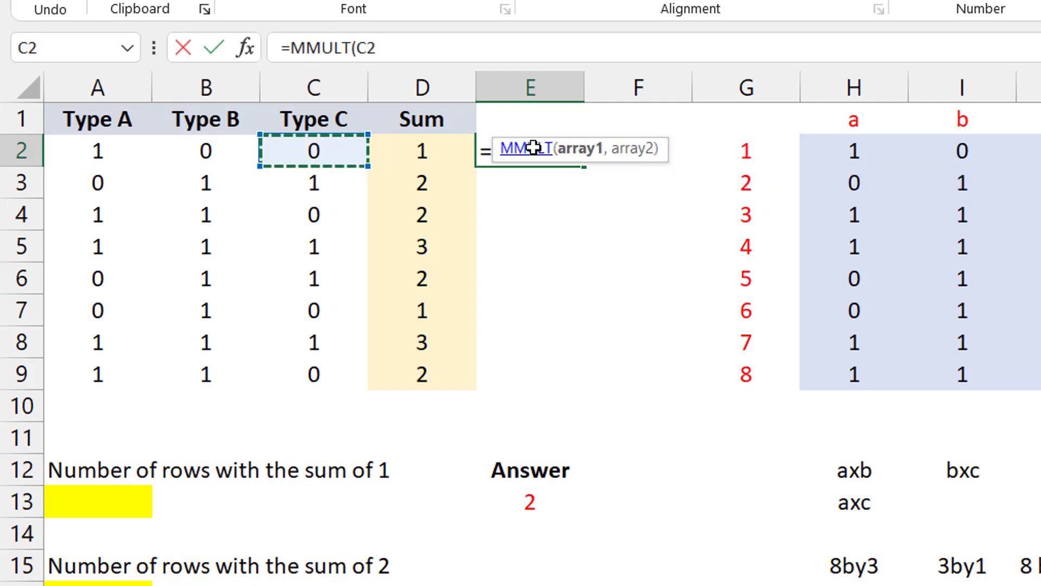
key(shift+Right)
key(shift+Right)
key(ctrl+shift+Down)
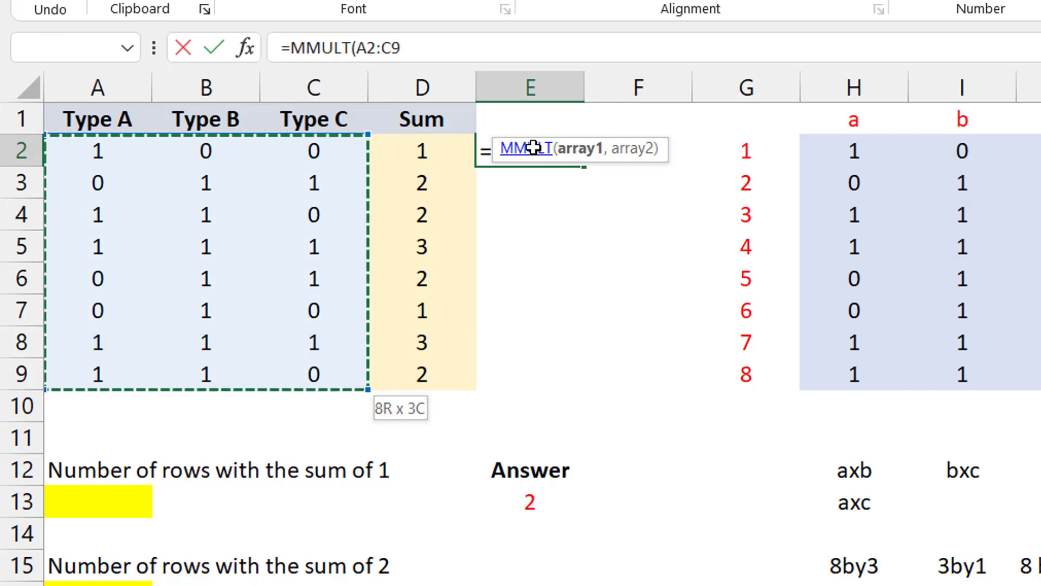
key(F4)
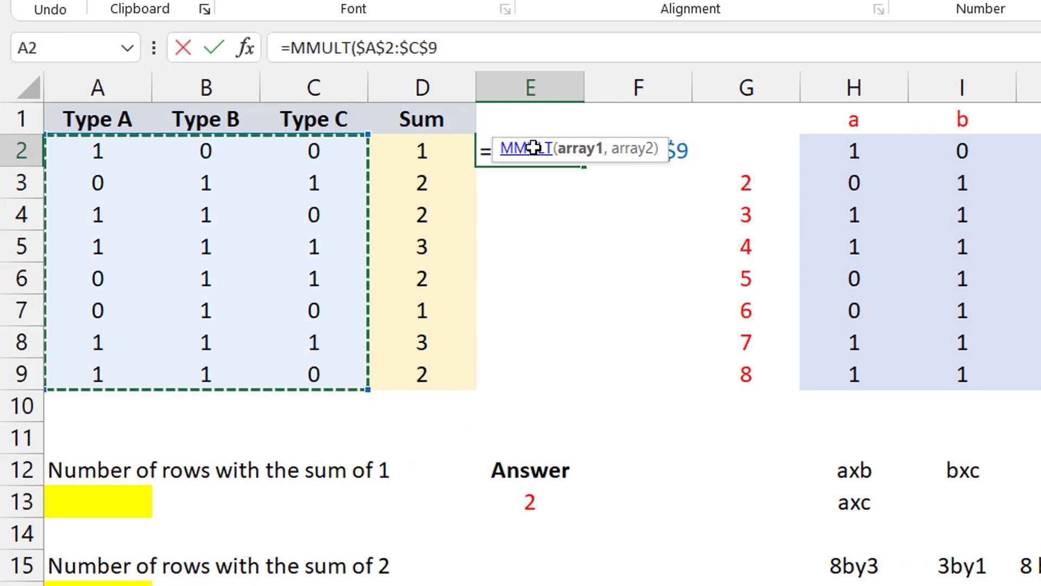
text(,)
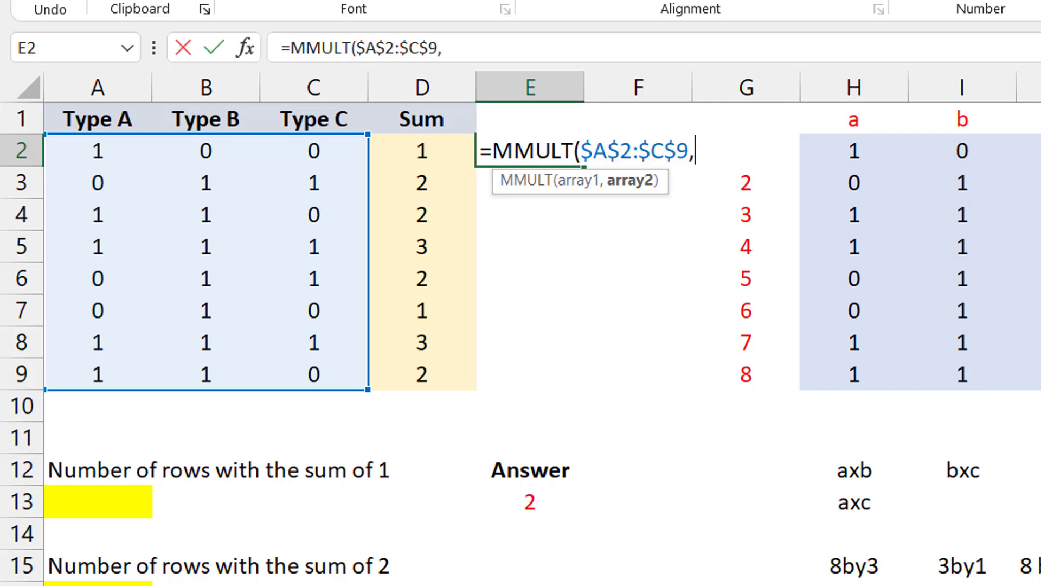
Add SEQUENCE(COLUMNS($A$2:$C$9)) as the second array of the MMULT formula.
text(seq)
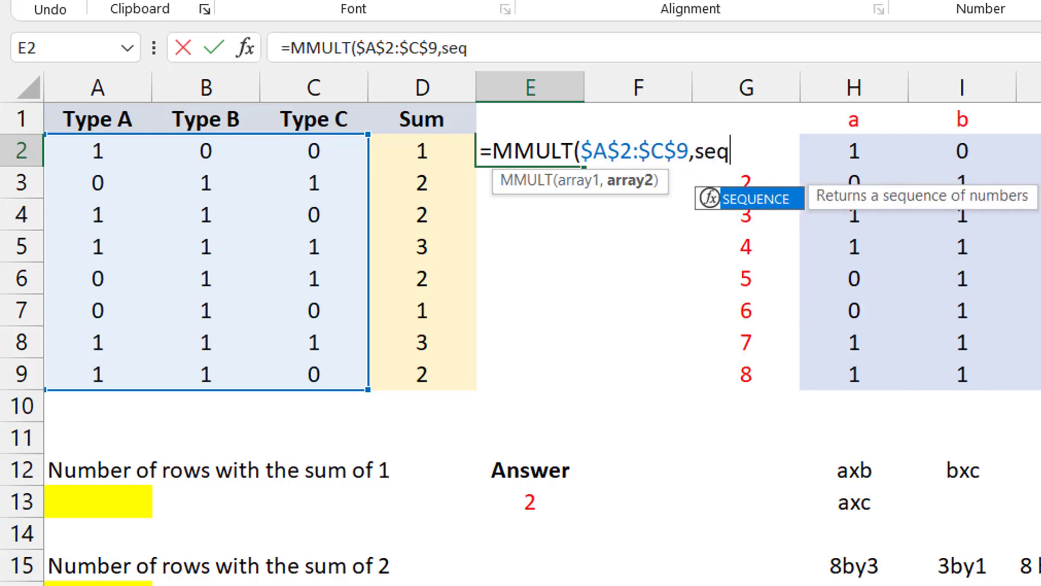
text(u)
key(Tab)
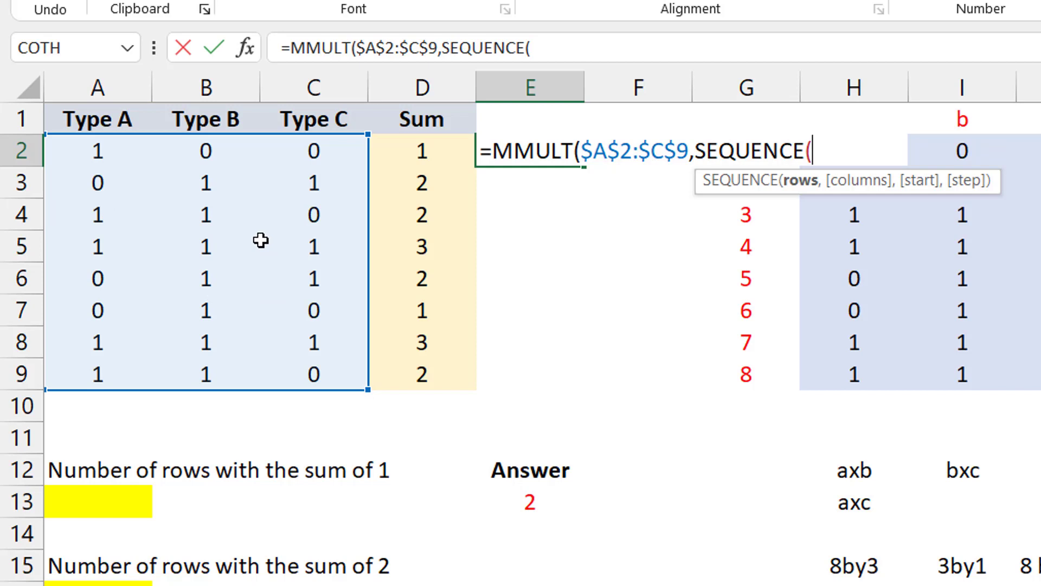
text(column)
key(Tab)
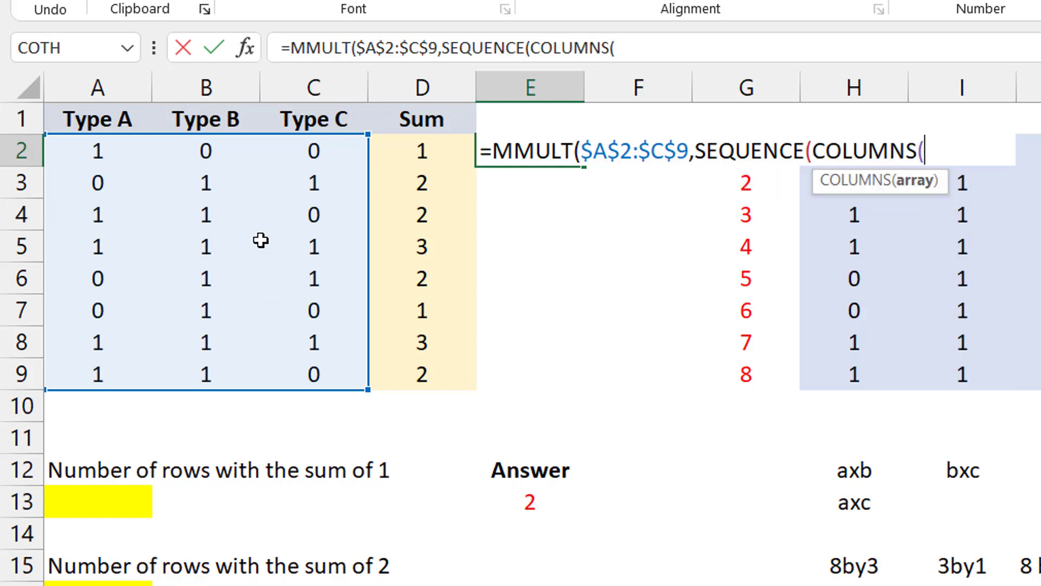
drag(86, 151, 298, 362)
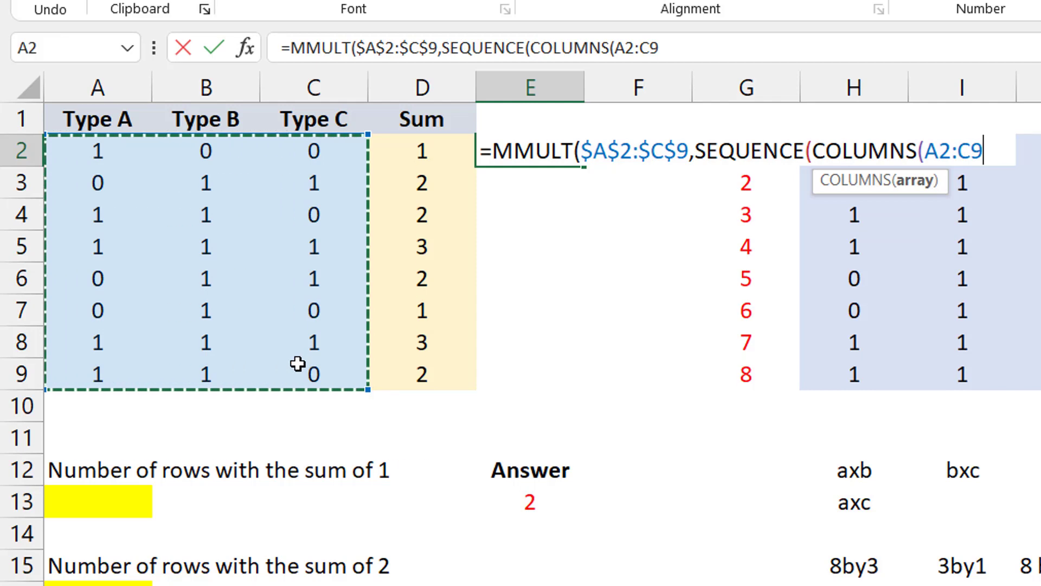
key(F4)
text())
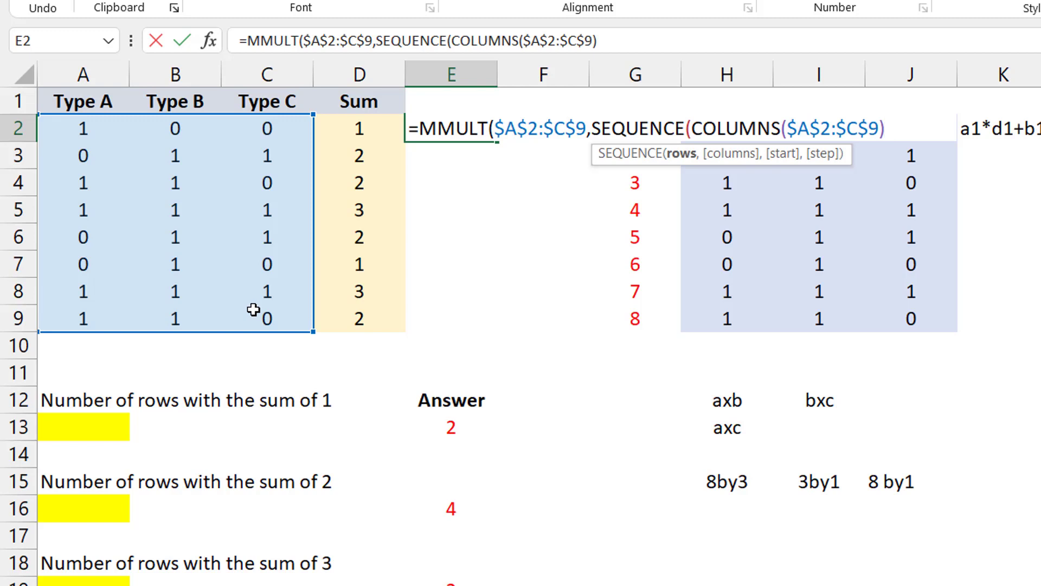
text())
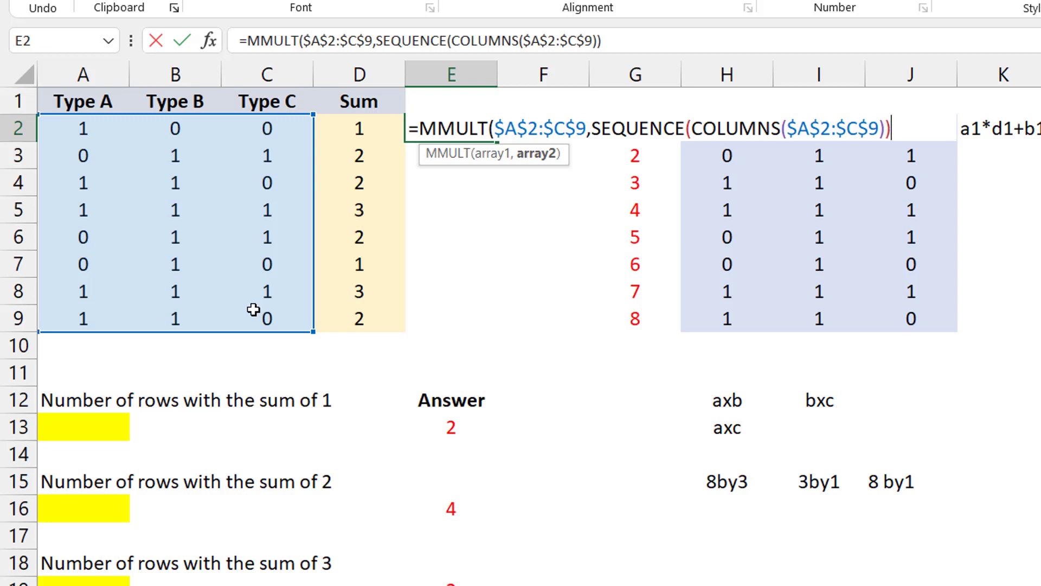
Raise the SEQUENCE array to the power of zero with ^0.
text(&0)
key(BackSpace)
key(BackSpace)
text(^0)
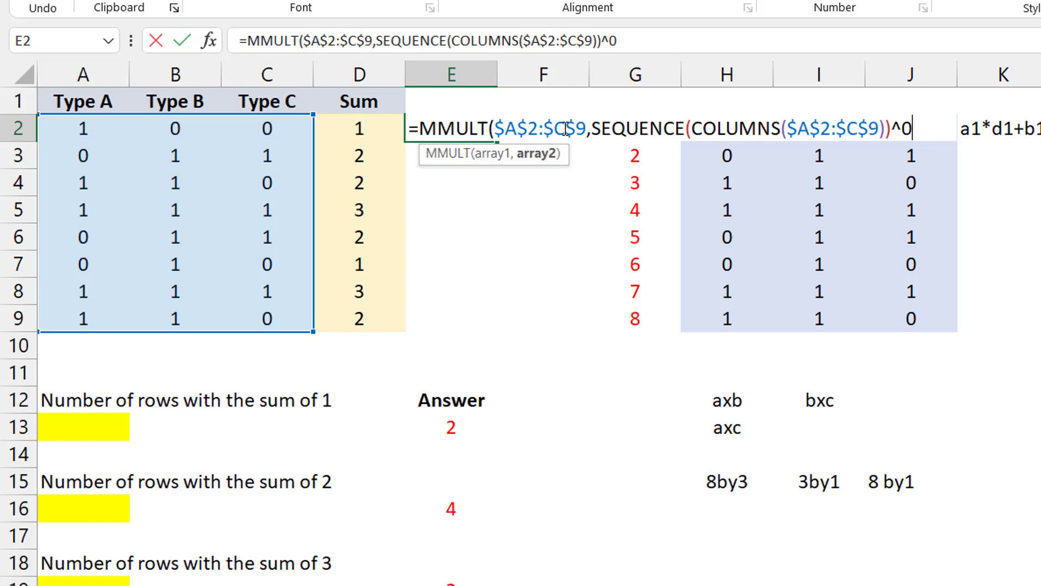
Evaluate the SEQUENCE part of the formula without and with ^0, restoring the original expression each time.
drag(592, 130, 890, 143)
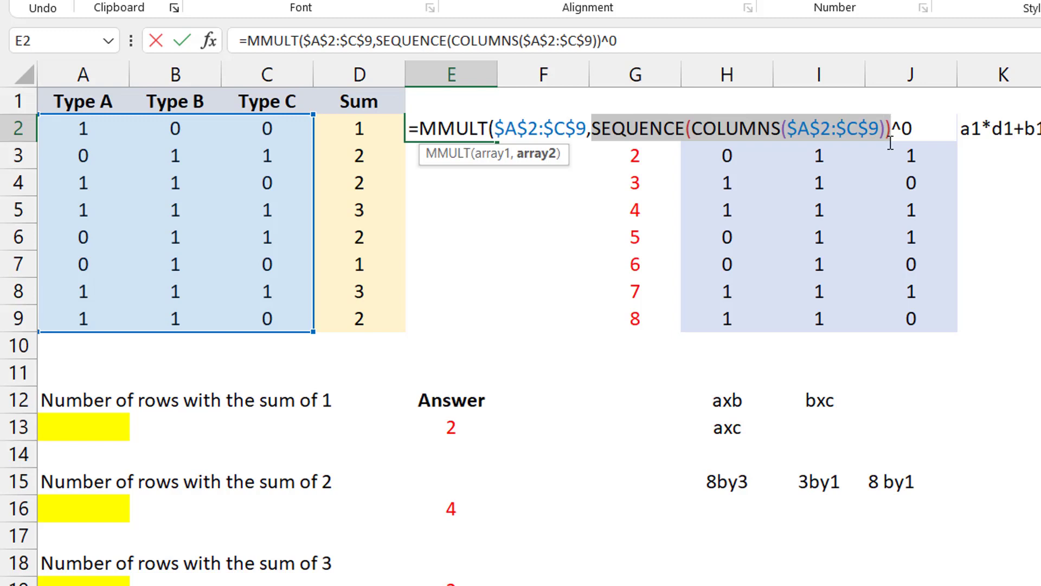
key(F9)
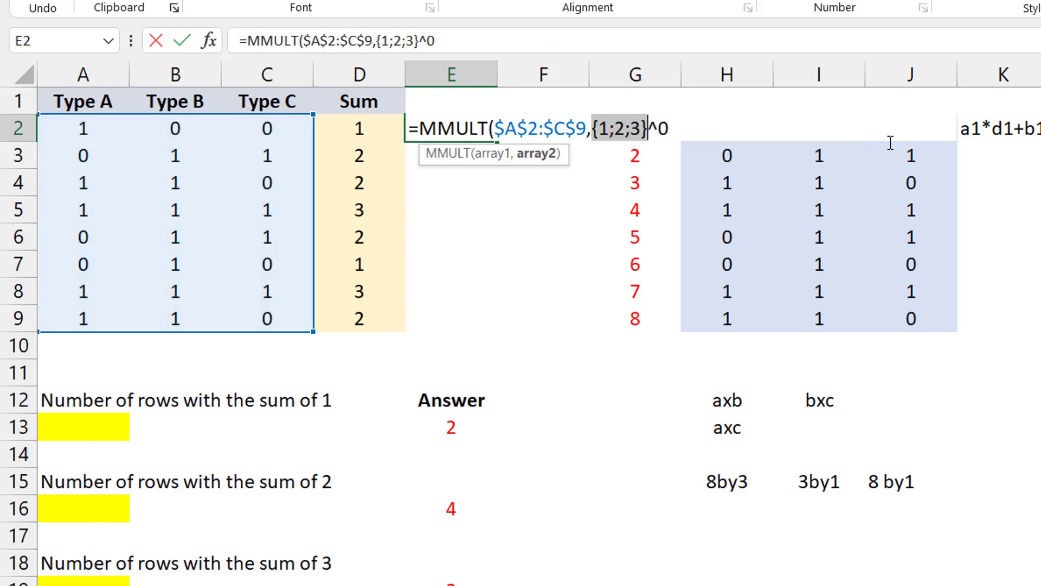
key(ctrl+z)
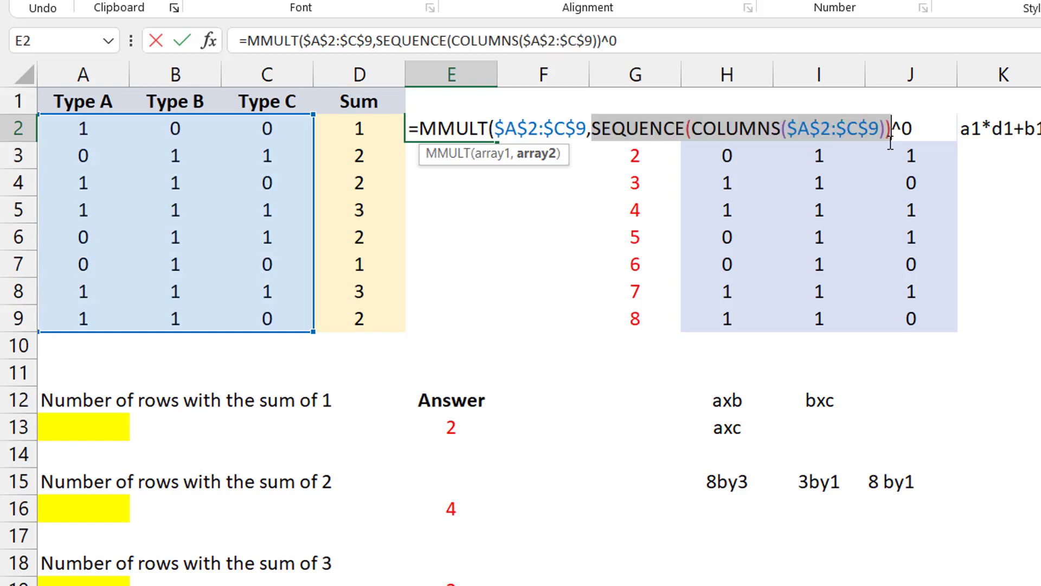
key(shift+End)
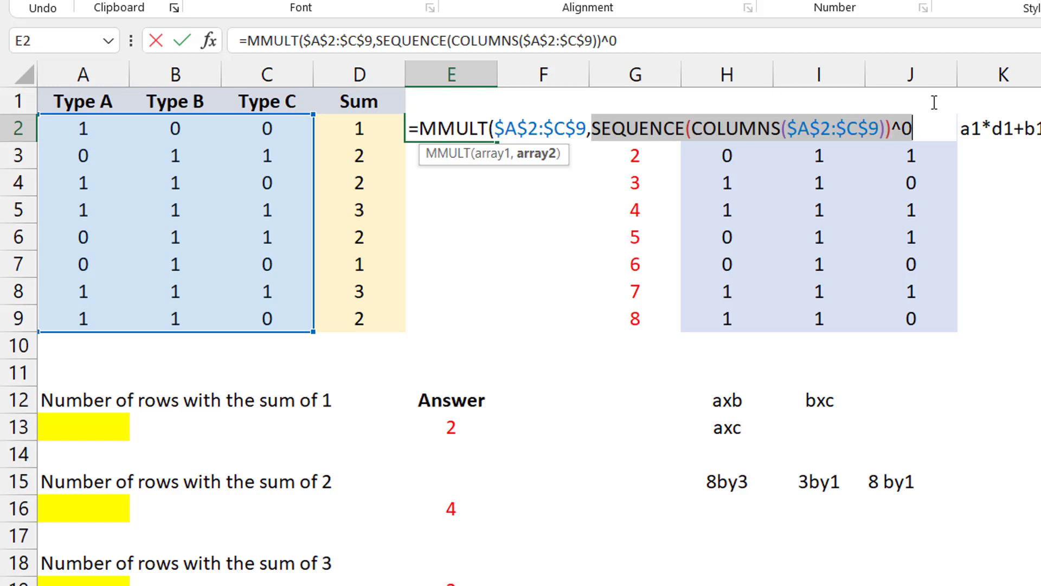
key(F9)
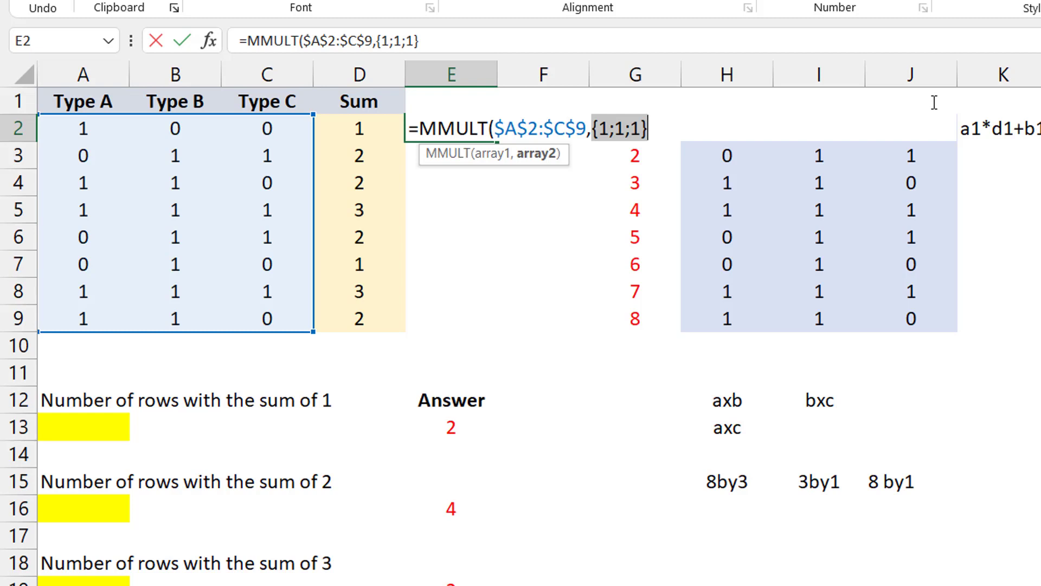
key(ctrl+z)
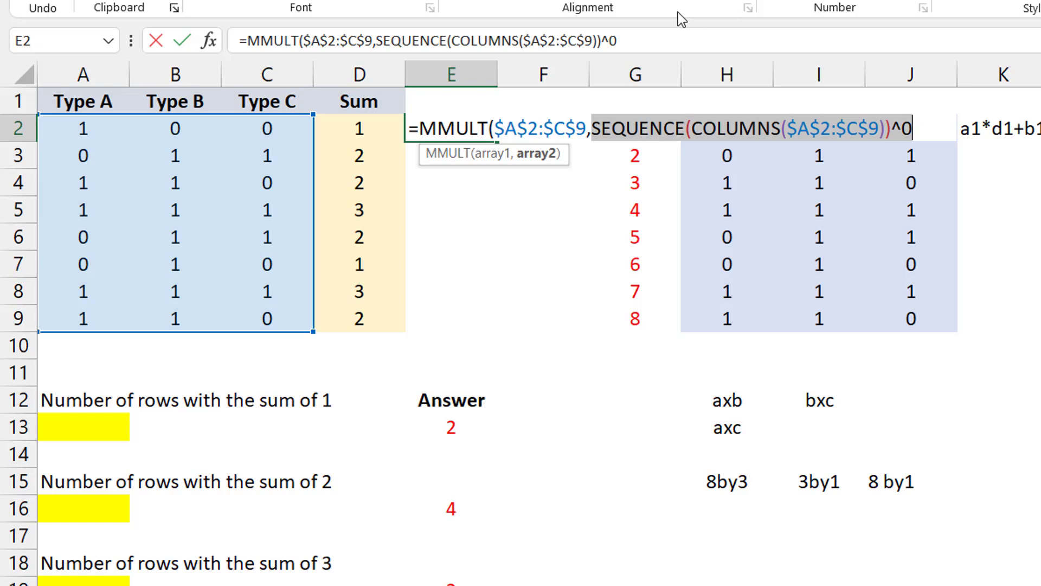
Close the MMULT formula with a parenthesis, enter it in E2 and return to that cell.
click(617, 40)
text())
key(Return)
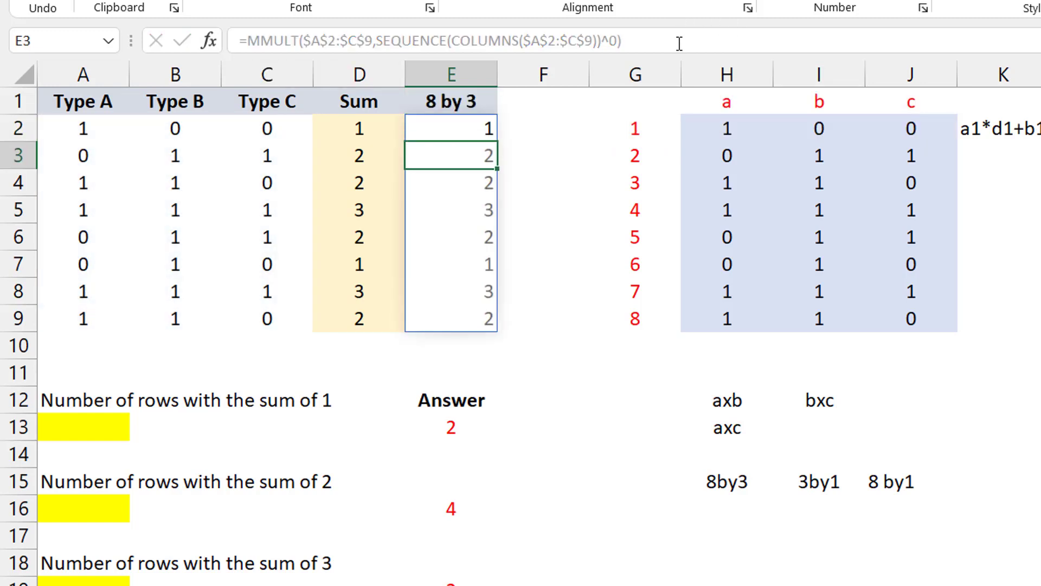
key(Up)
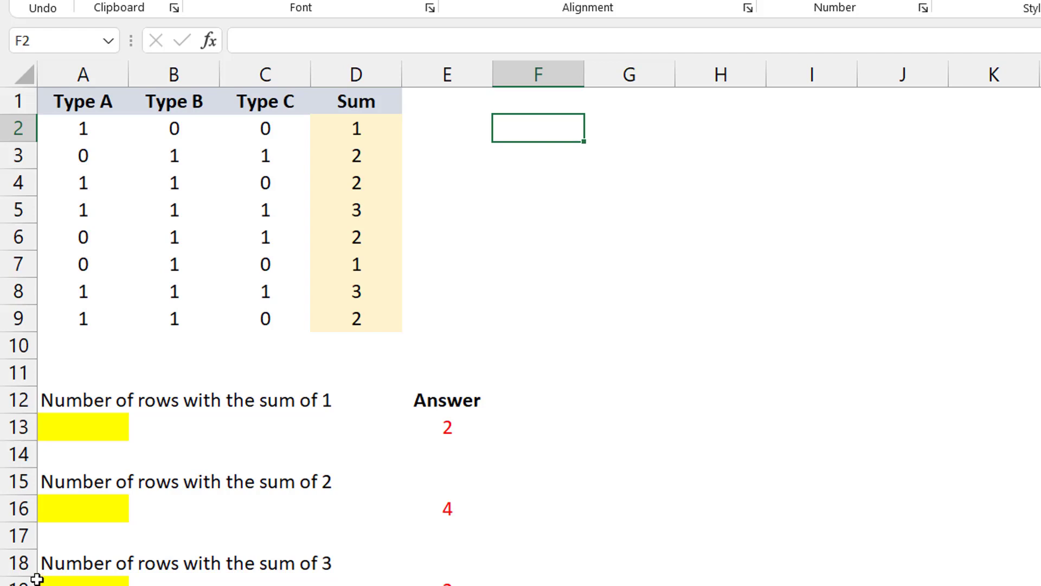
Shade starting cell A2 light yellow and trace the row offsets through A3, A4 and A5 and across A4:C4.
click(80, 131)
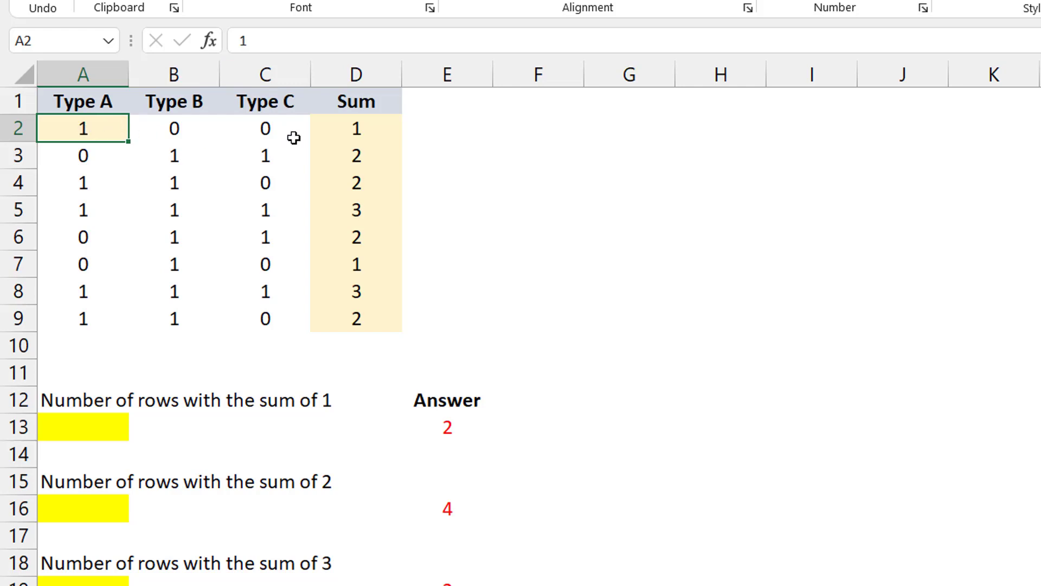
click(95, 150)
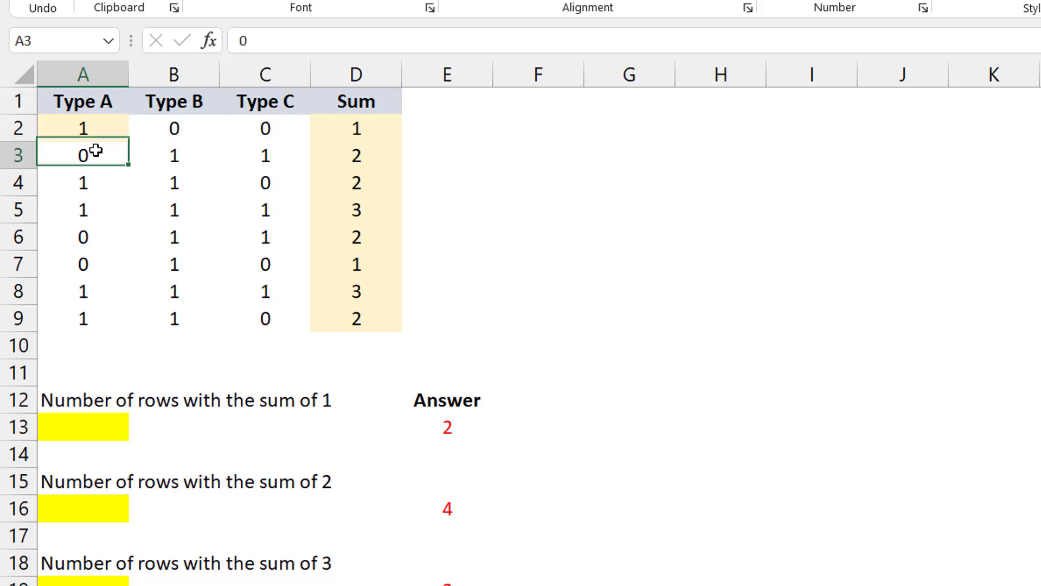
click(85, 179)
click(91, 207)
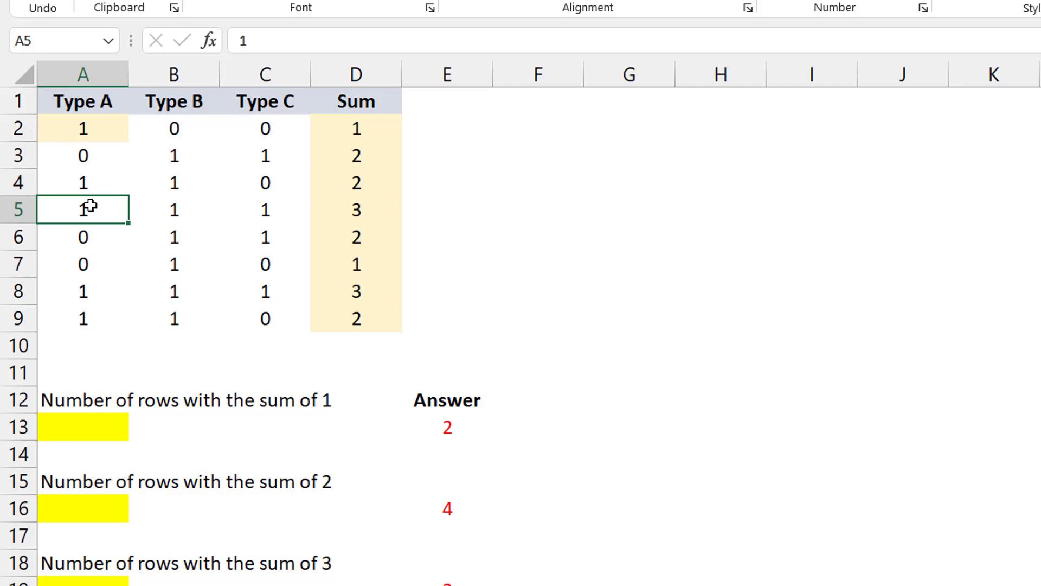
click(91, 134)
click(97, 185)
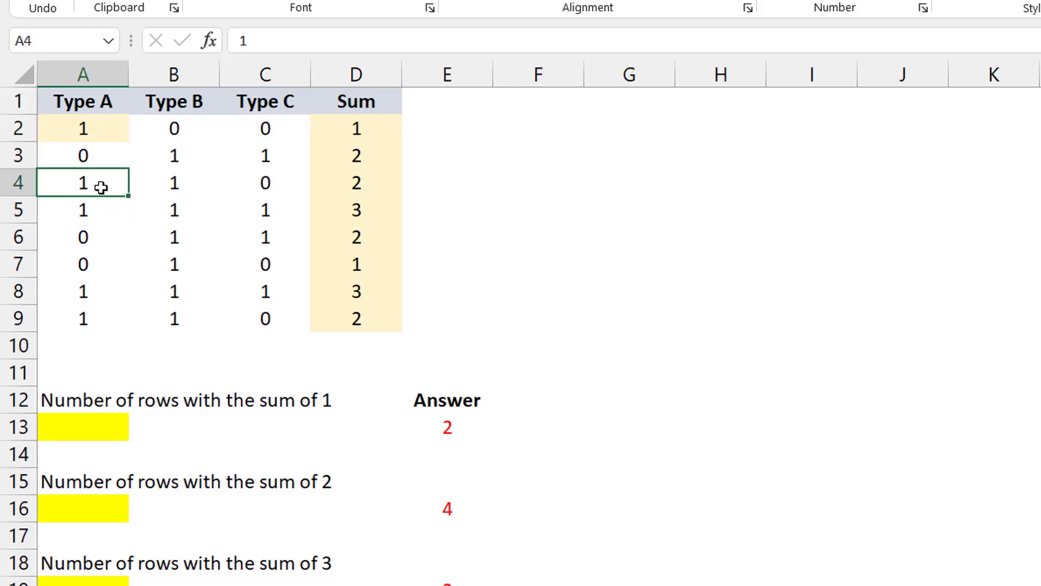
drag(97, 185, 262, 183)
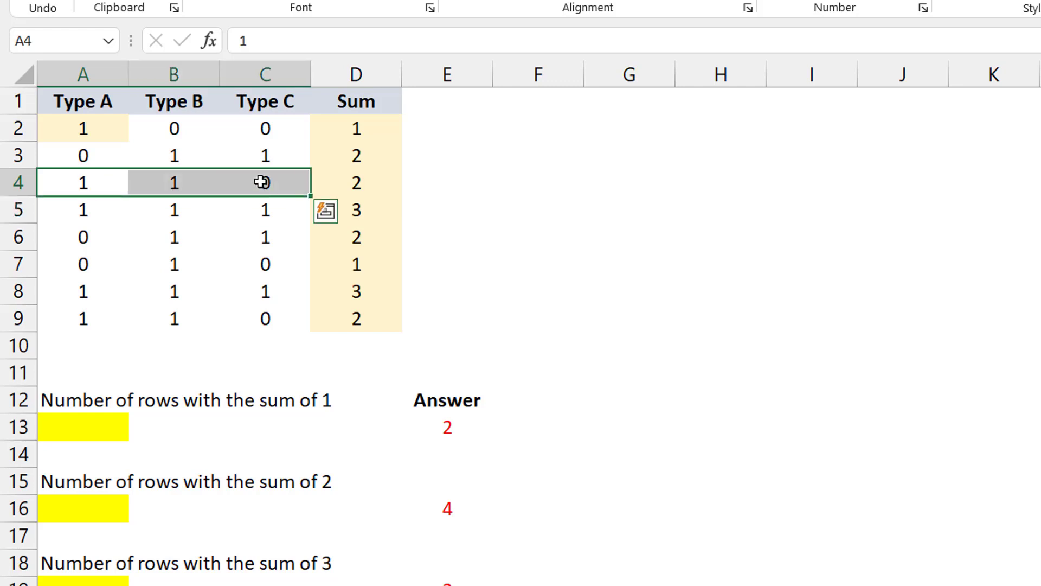
Start an OFFSET formula in F2 with A2 as the reference.
click(488, 127)
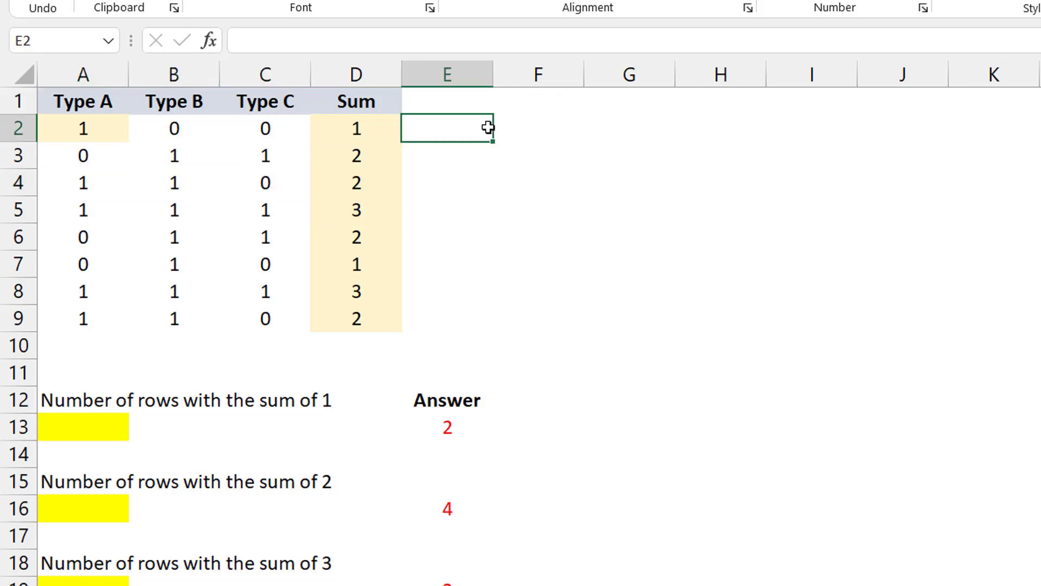
key(Right)
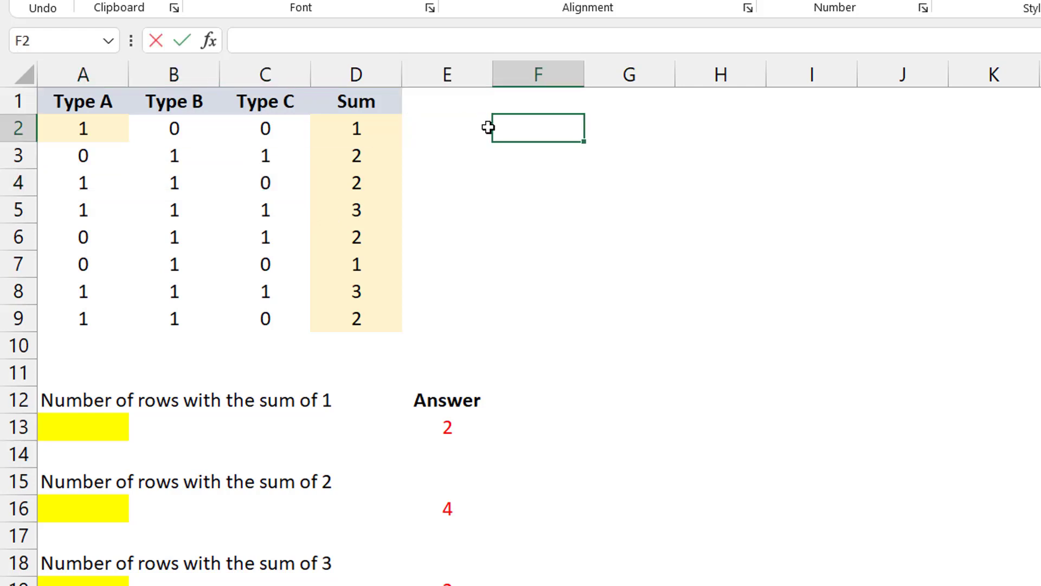
text(=offset)
key(Tab)
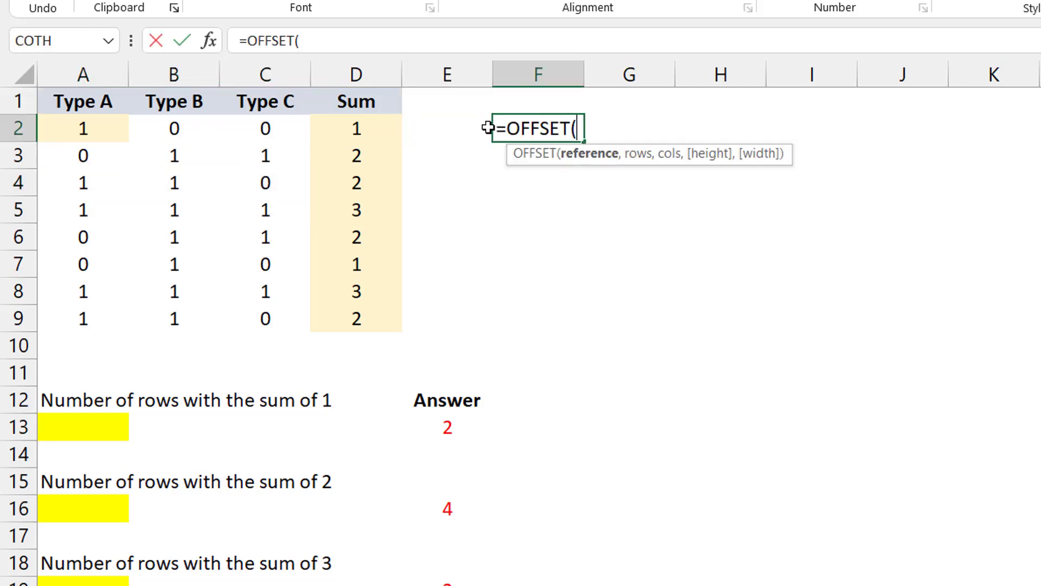
click(91, 131)
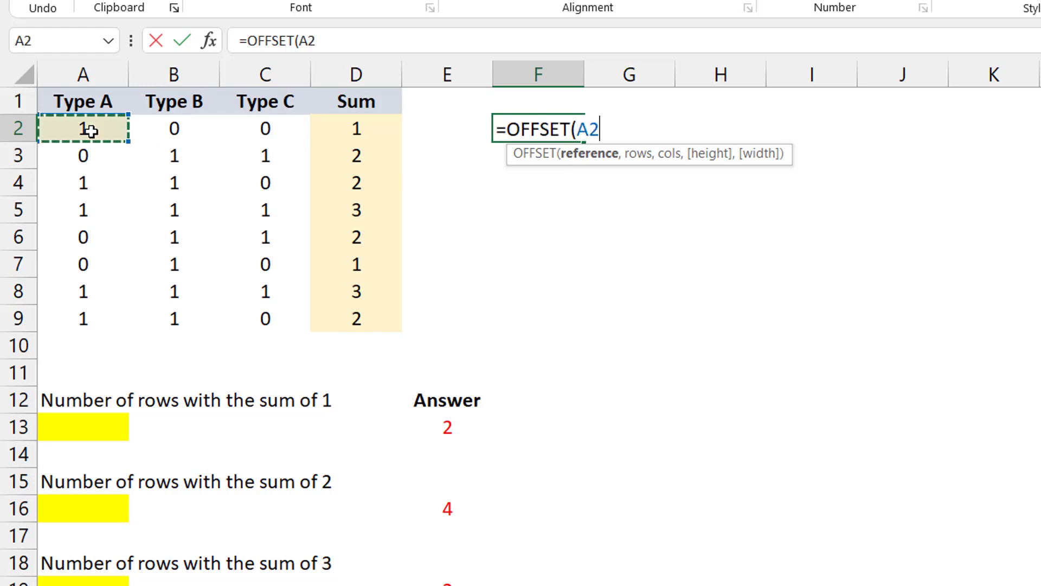
text(,)
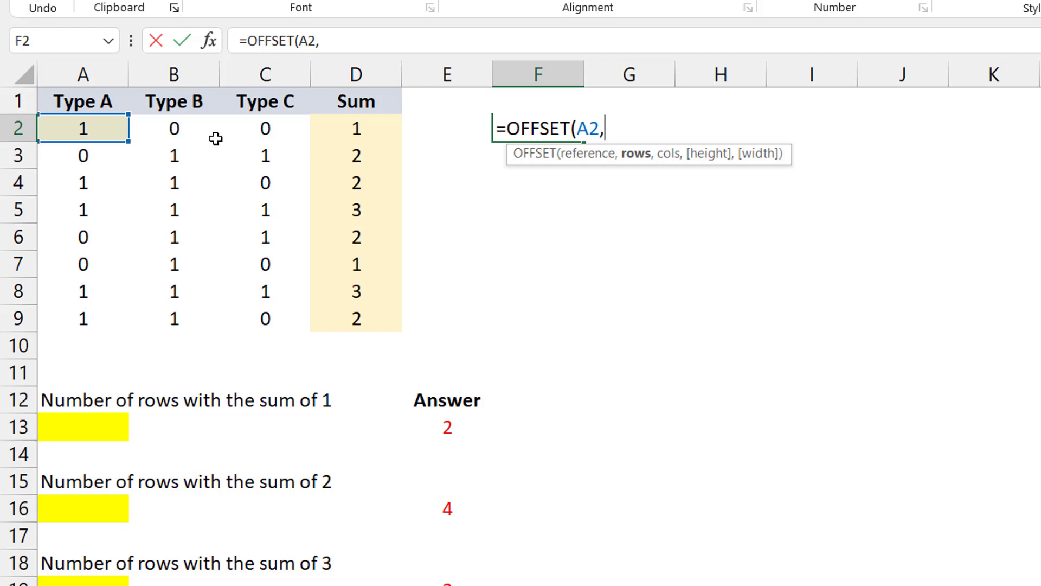
Supply the OFFSET rows argument as SEQUENCE(ROWS($A$2:$C$9),,0), using absolute references for the data range.
text(seq)
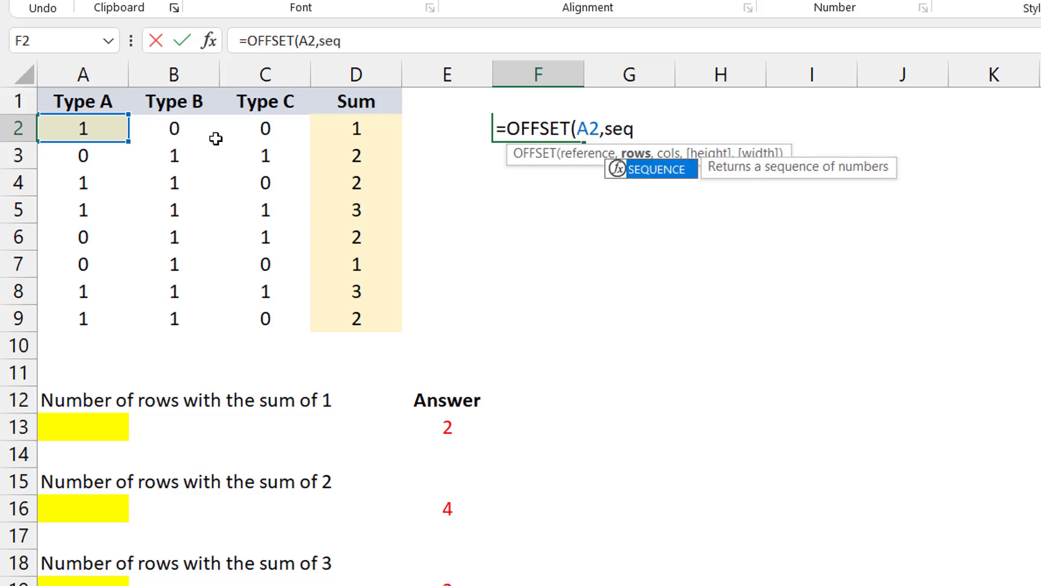
key(Tab)
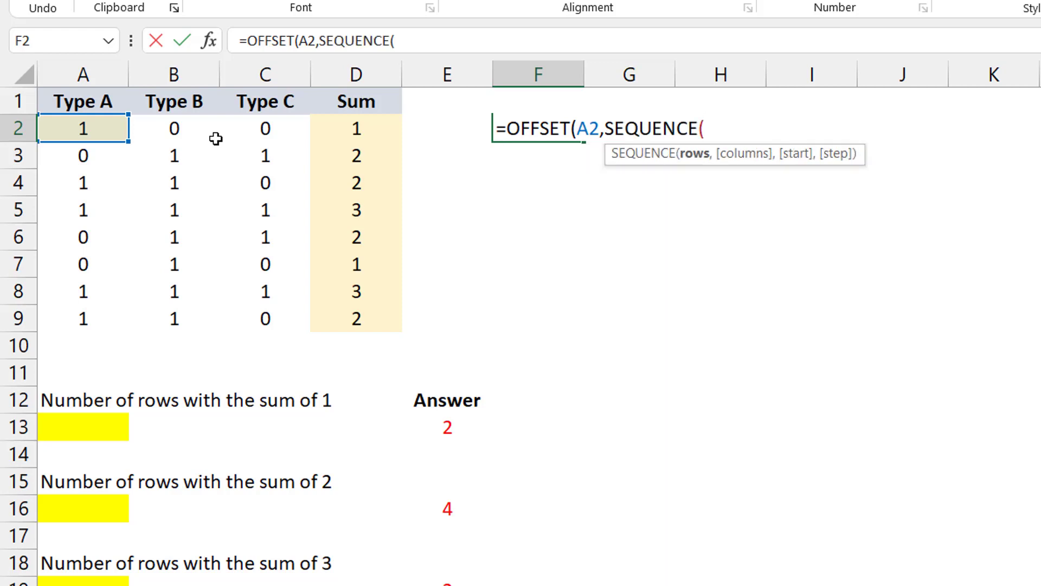
text(rows)
key(Tab)
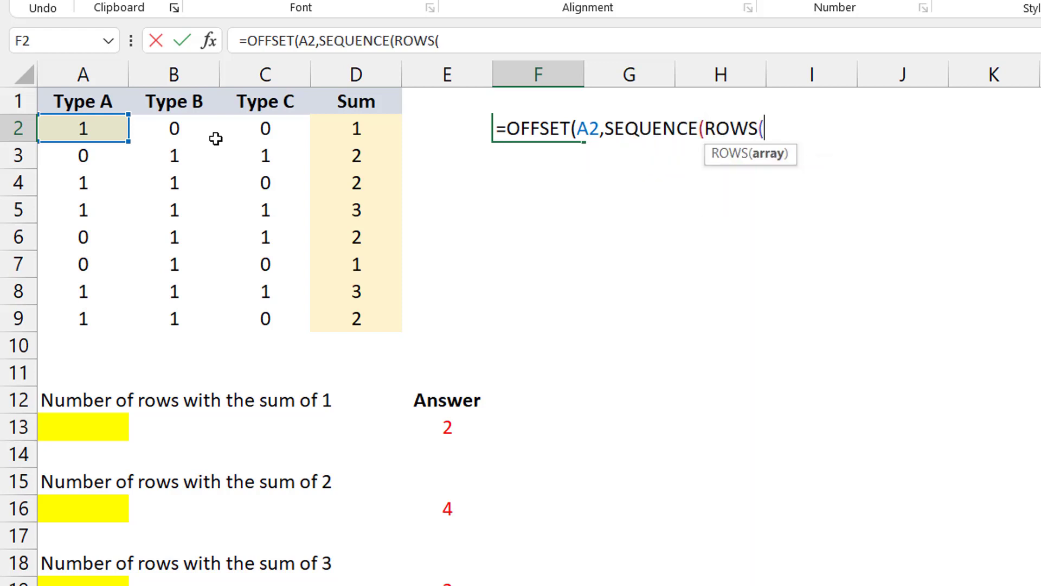
drag(107, 235, 249, 315)
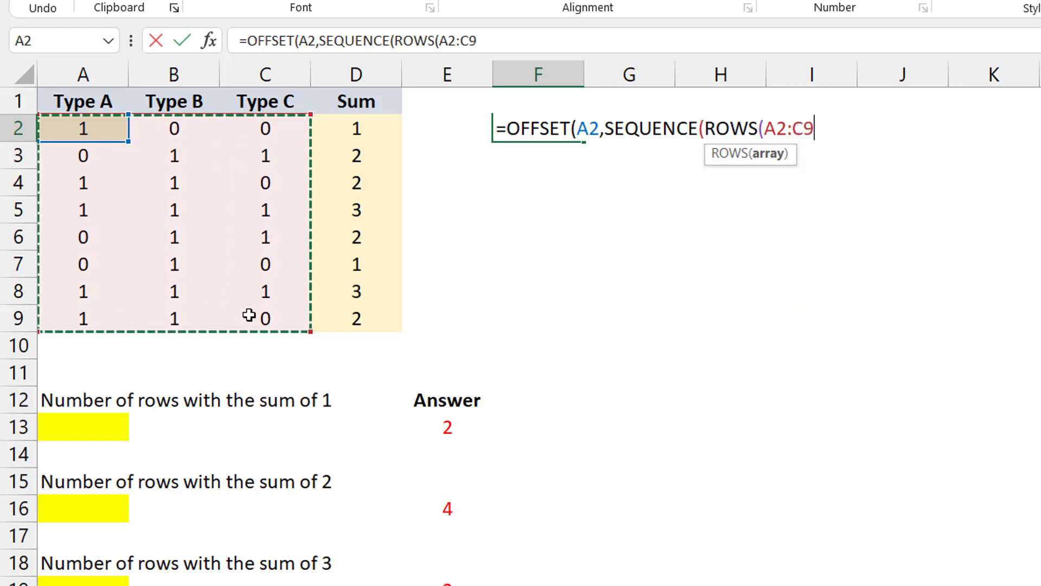
key(F4)
text())
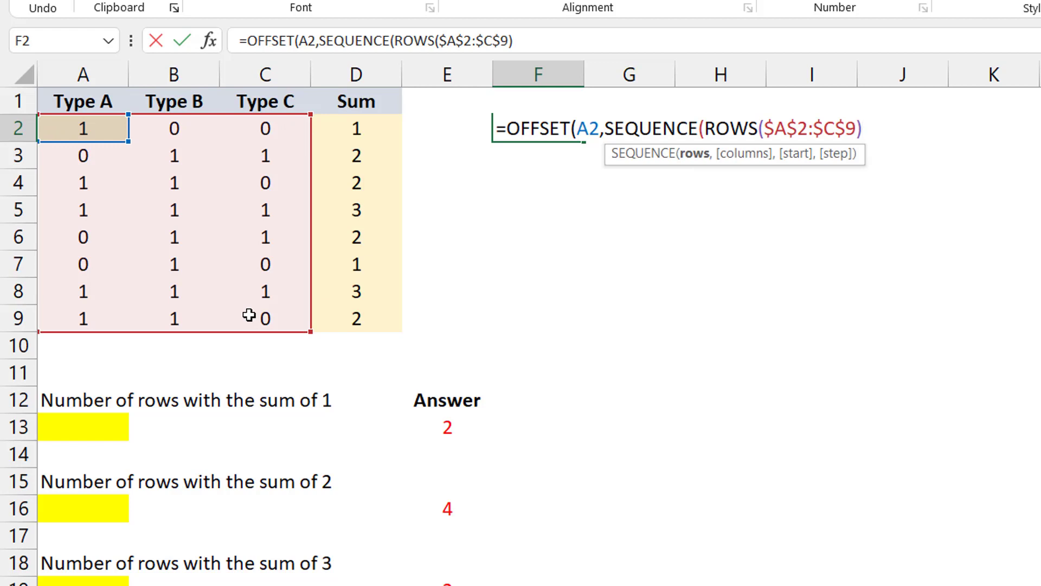
text(,,0)
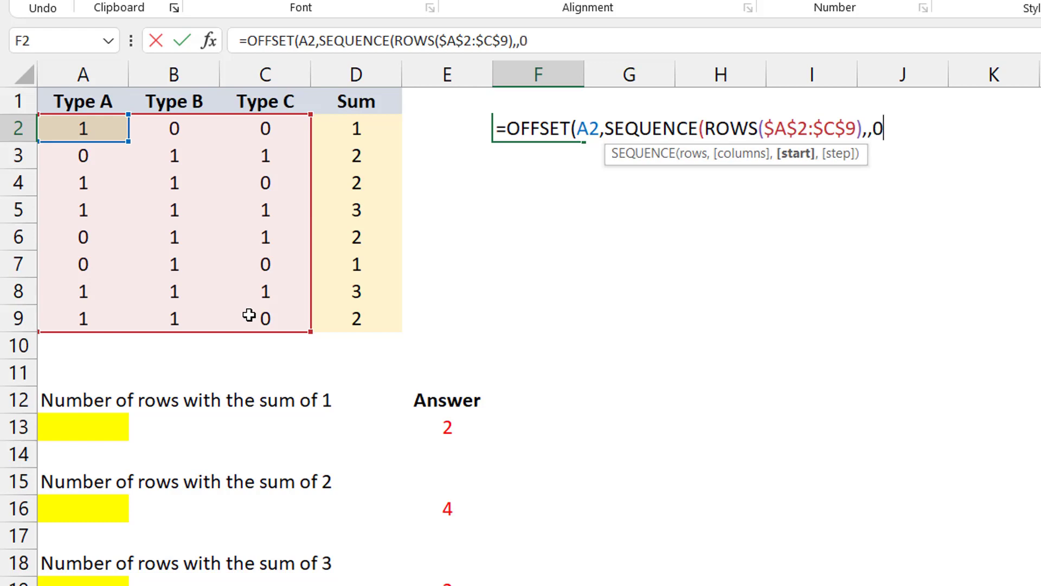
text())
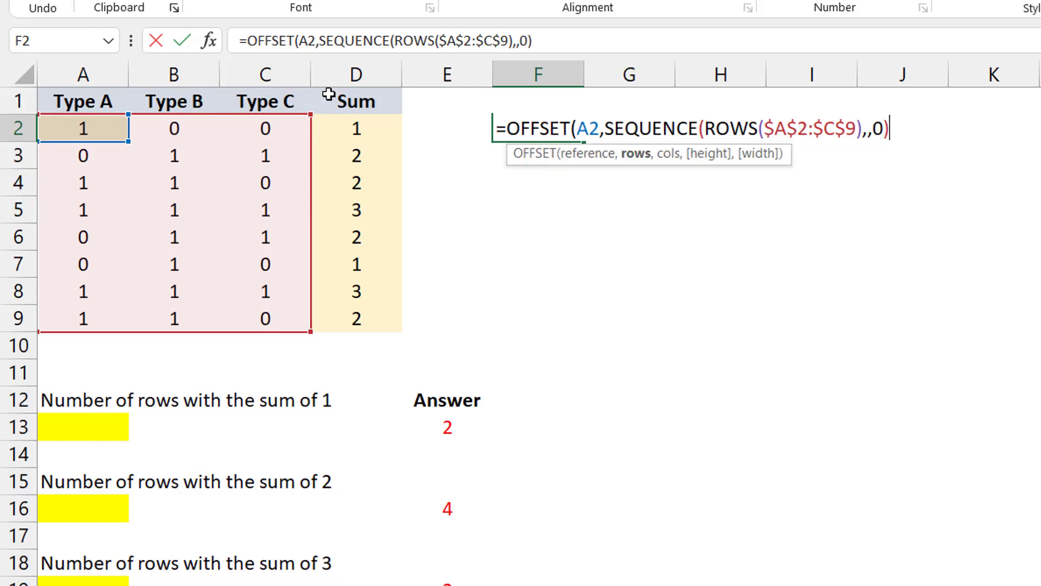
Evaluate the SEQUENCE(ROWS($A$2:$C$9),,0) part of the formula in place and restore the original expression.
drag(319, 41, 583, 62)
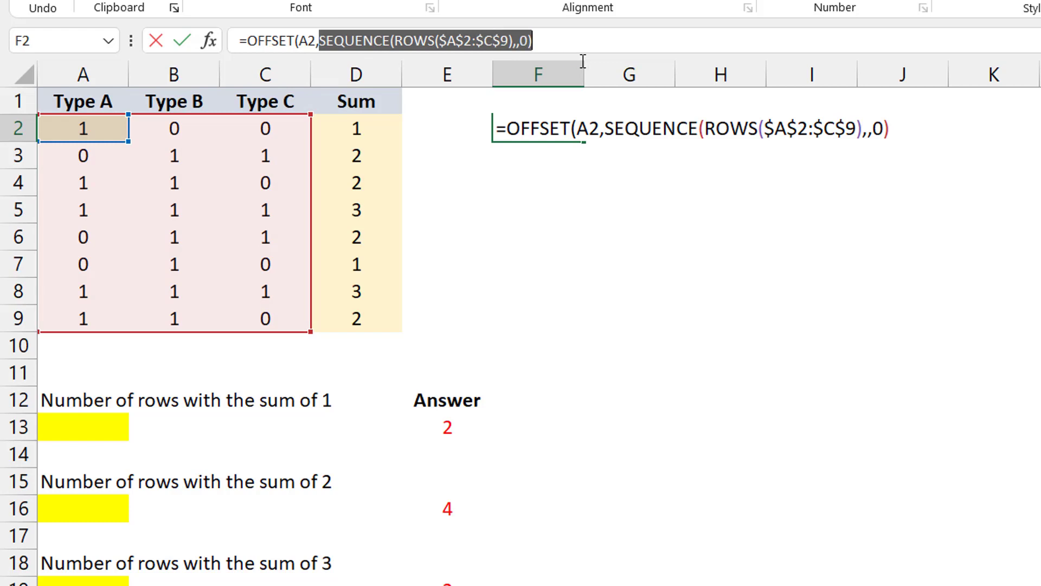
key(F9)
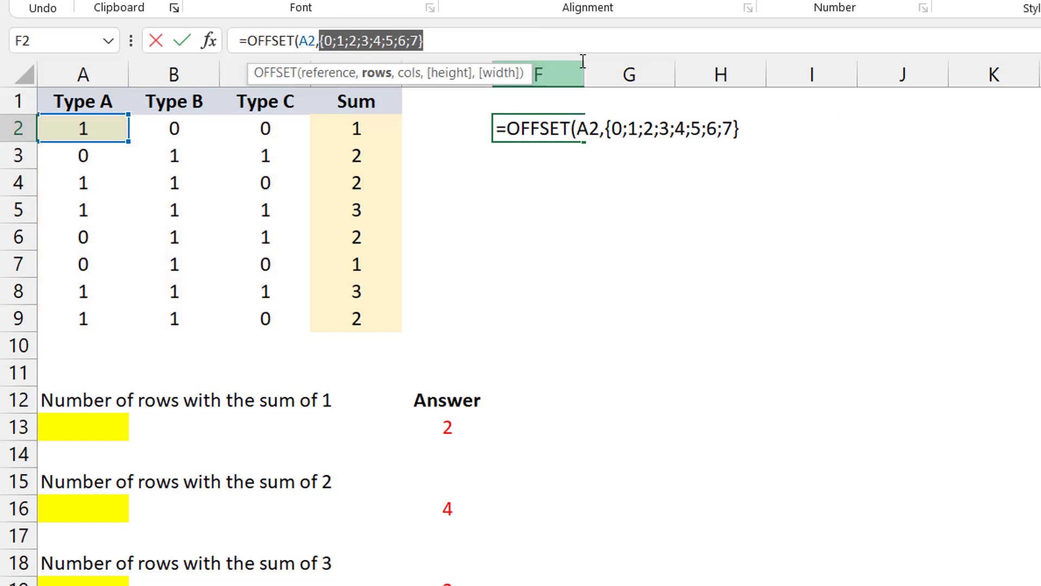
key(ctrl+z)
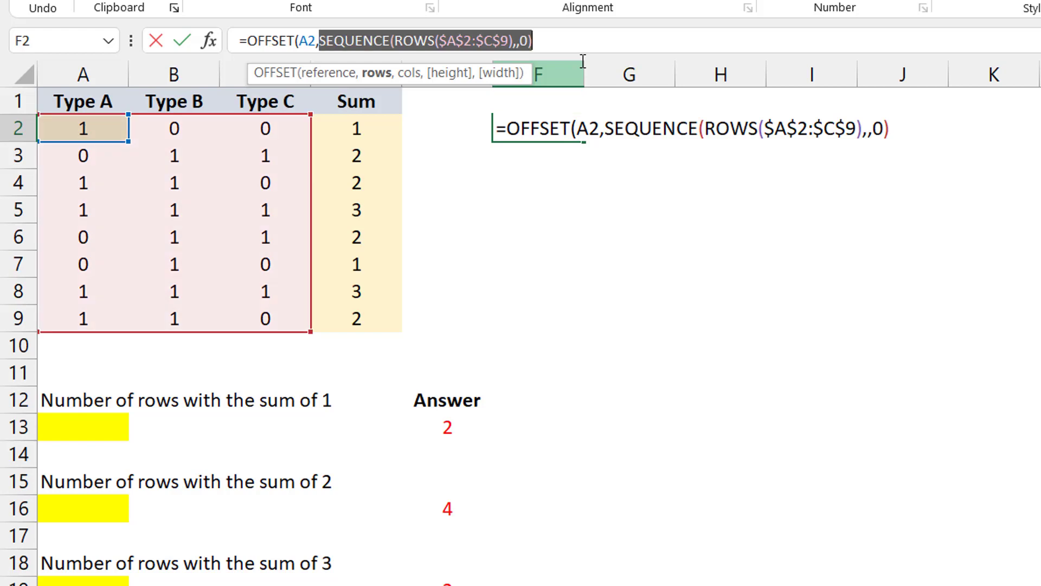
click(564, 47)
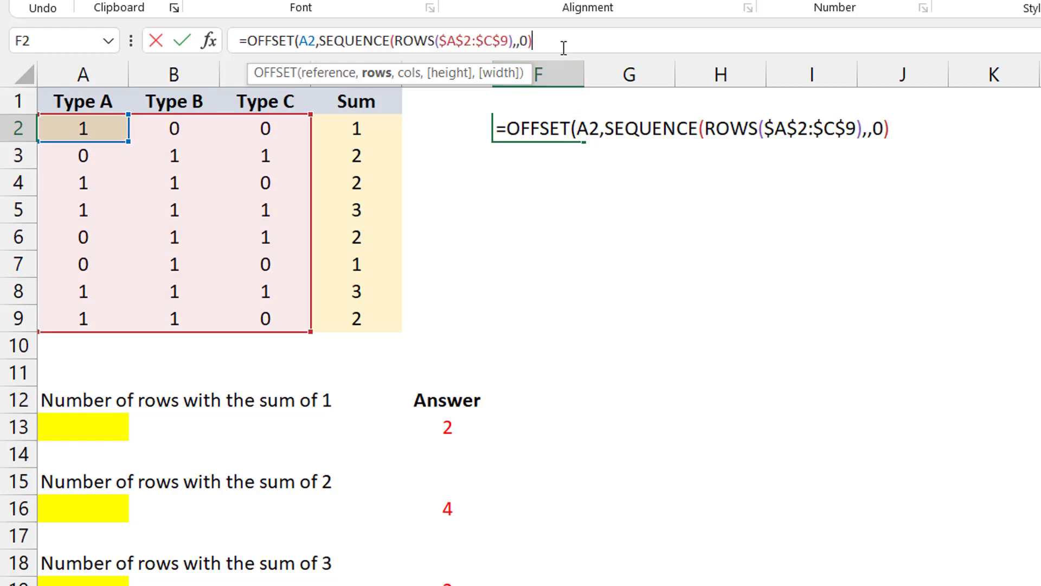
Complete the OFFSET arguments with the cols value omitted, a height of 1 and a width of 3, and close the function.
text(,)
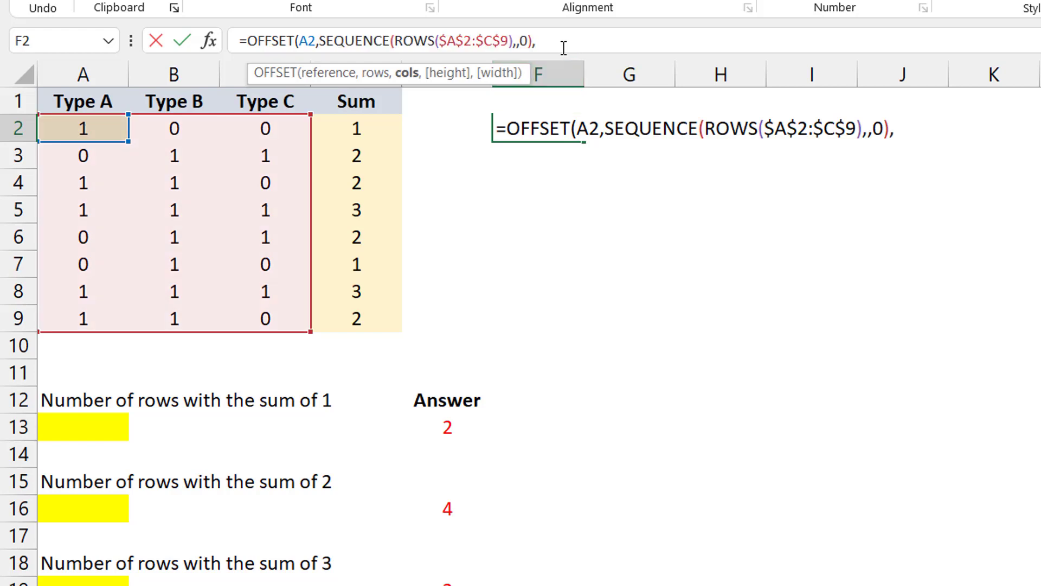
text(,)
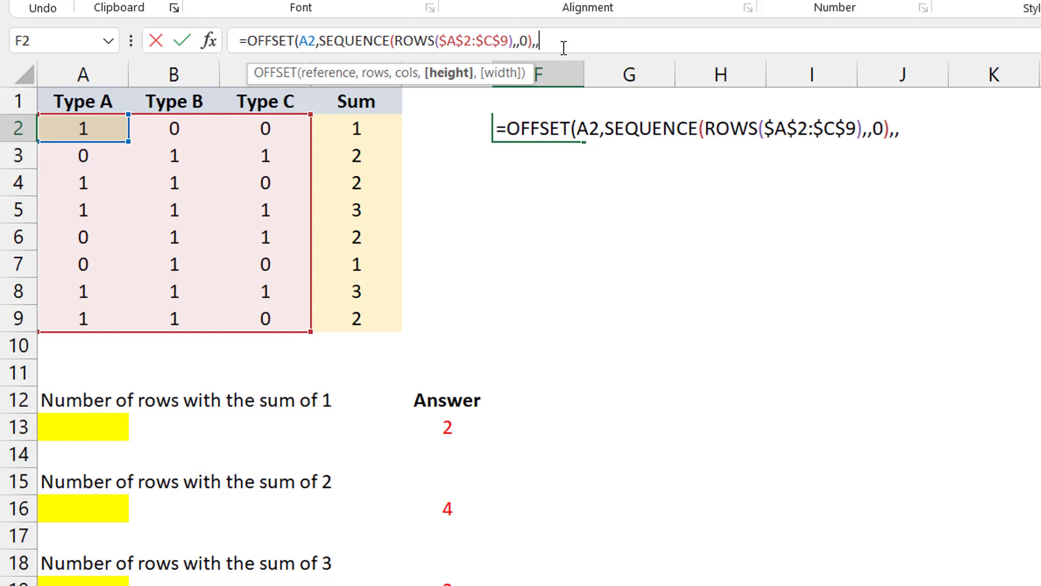
text(1,)
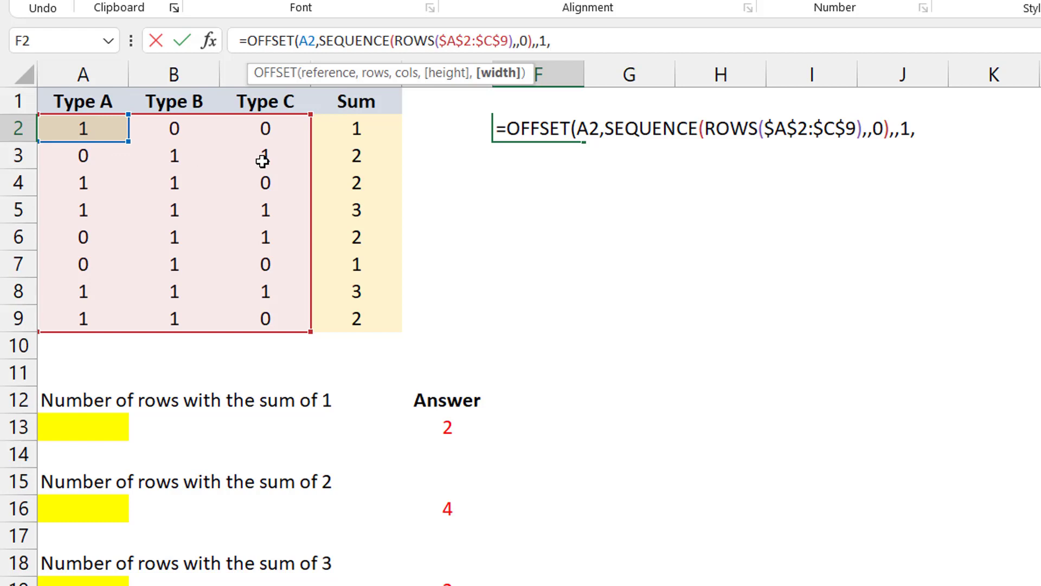
text(3))
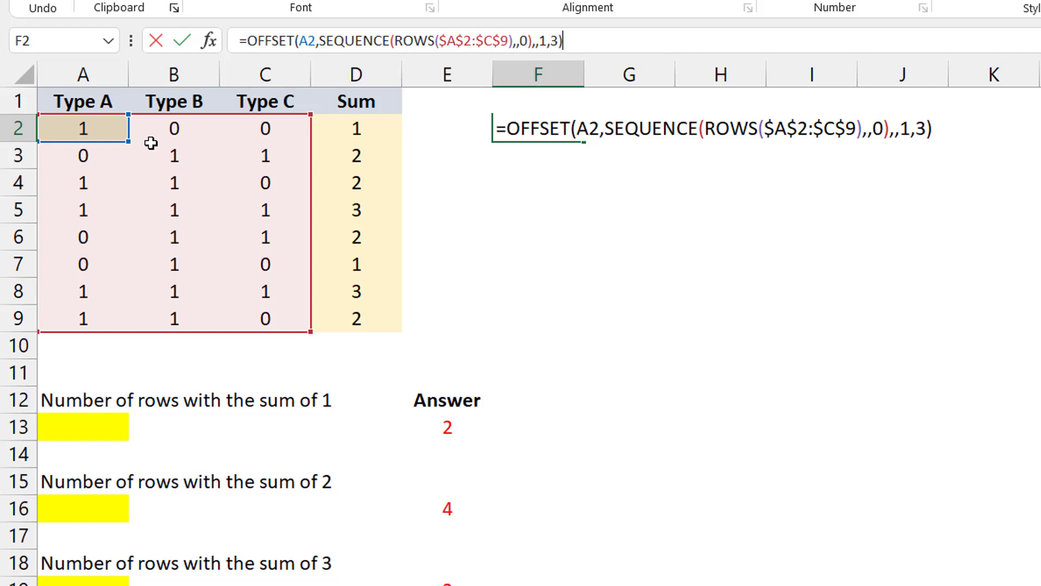
Wrap the OFFSET formula in SUBTOTAL with function number 109, enter it in F2 and inspect the formula and starting cell A2.
click(249, 42)
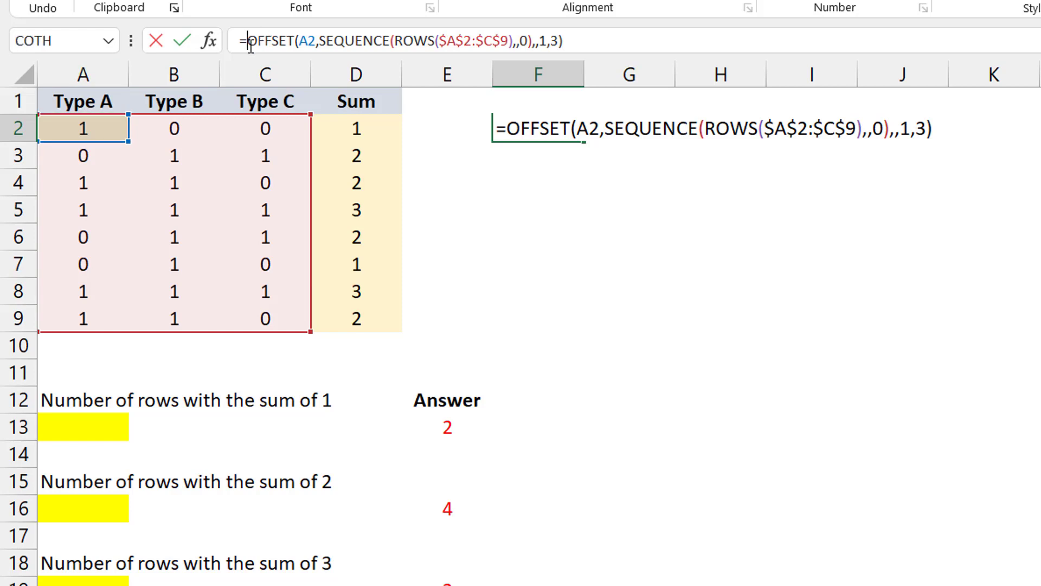
text(Subtot)
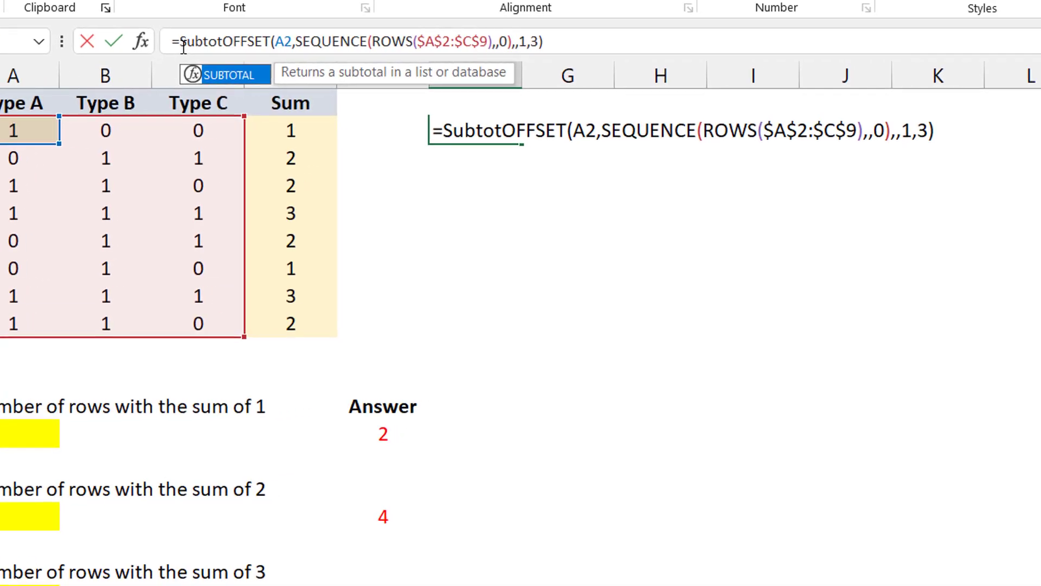
key(Tab)
text(109,)
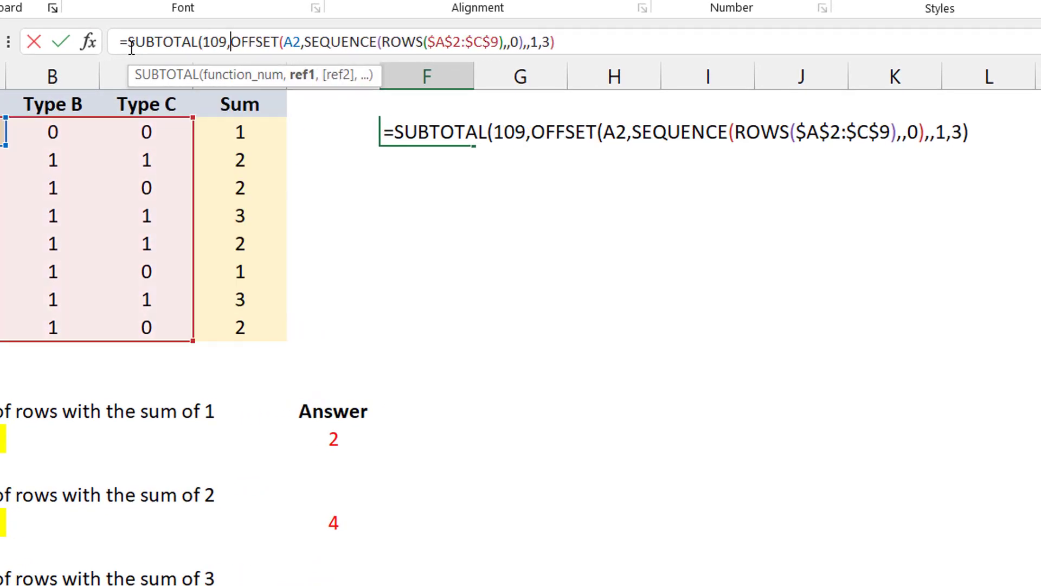
click(627, 46)
text())
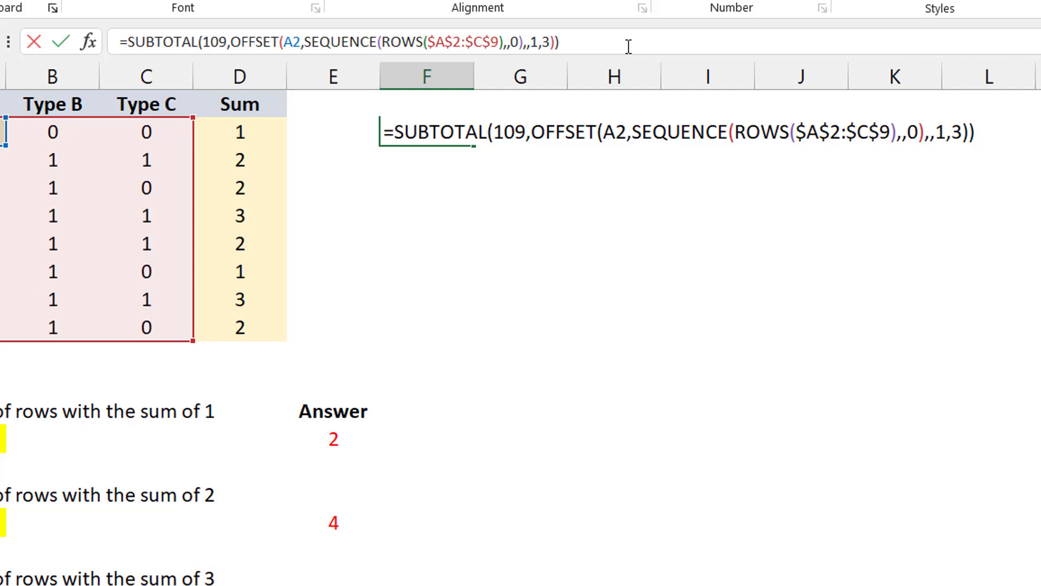
key(Return)
key(Up)
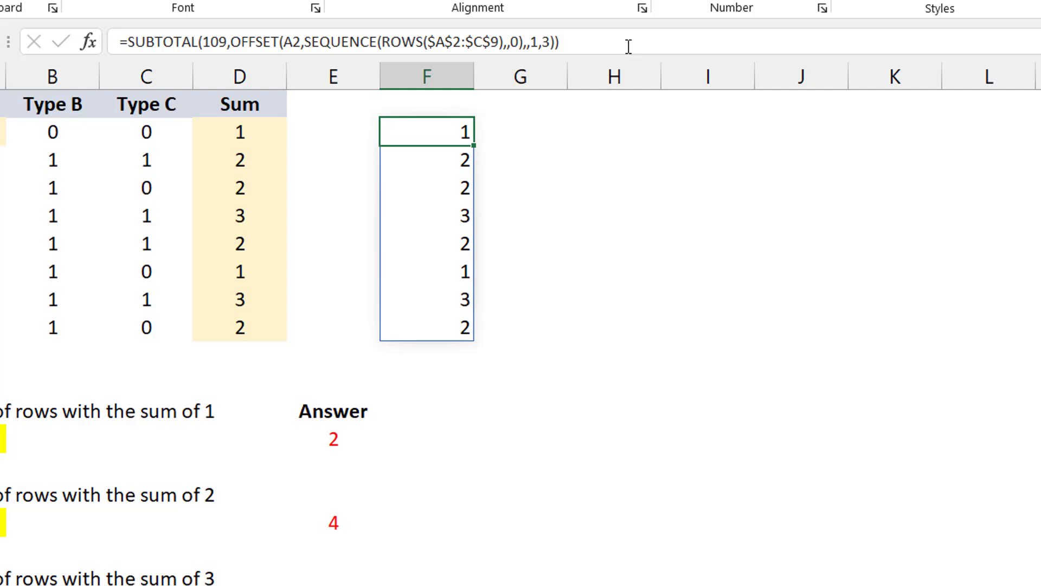
click(4, 131)
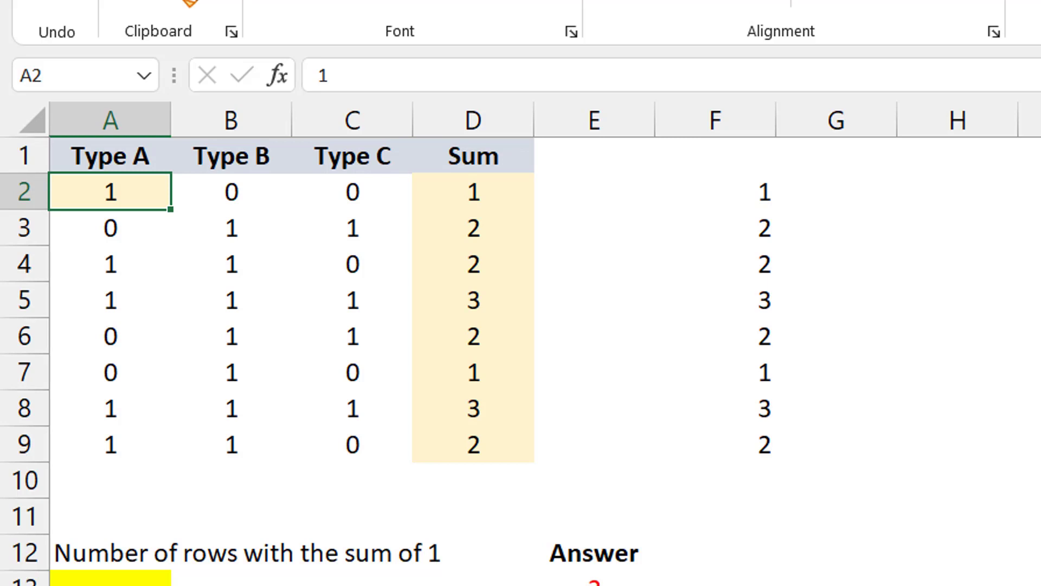
On the PQ sheet, turn A1:C9 into a table with headers and load it into the Power Query Editor.
key(ctrl+z)
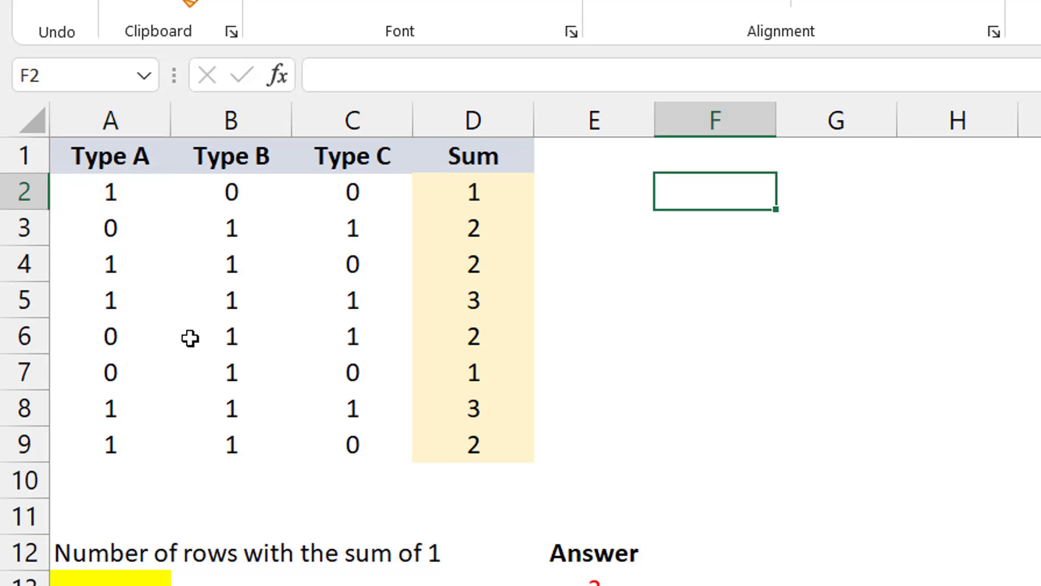
click(120, 163)
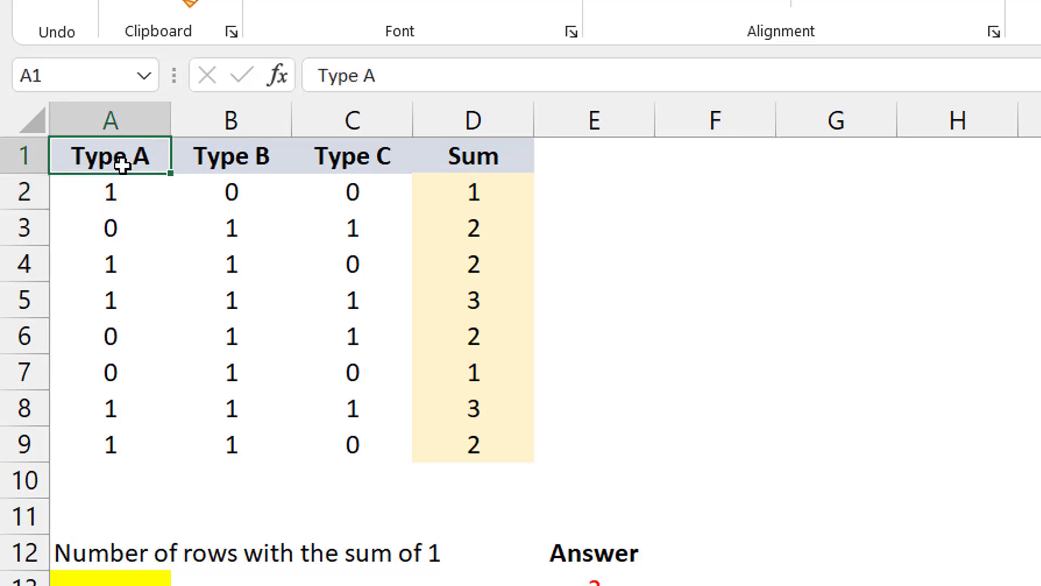
key(shift+Right)
key(shift+Right)
key(ctrl+shift+Down)
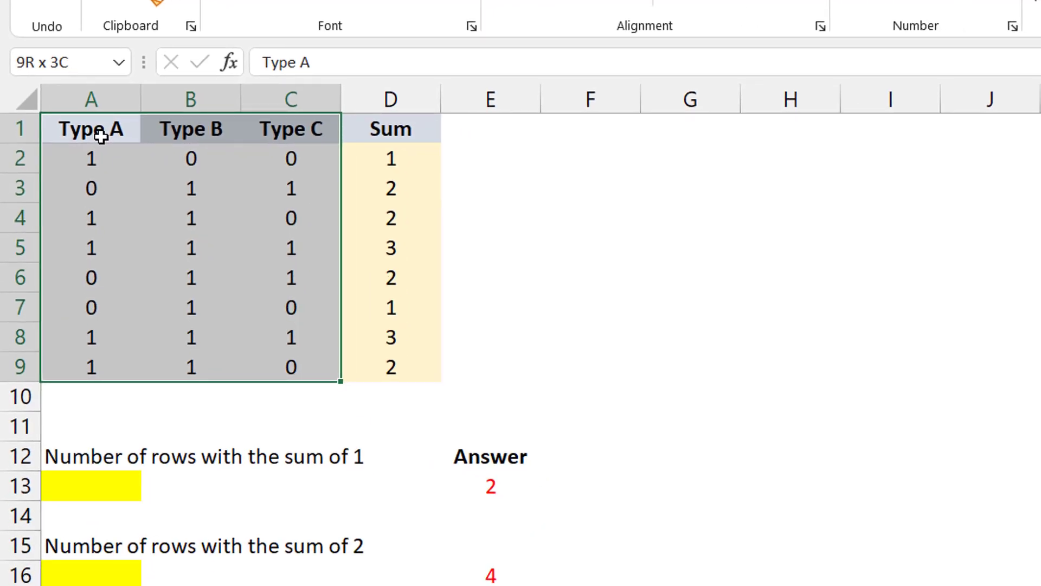
key(alt+a)
key(p)
key(t)
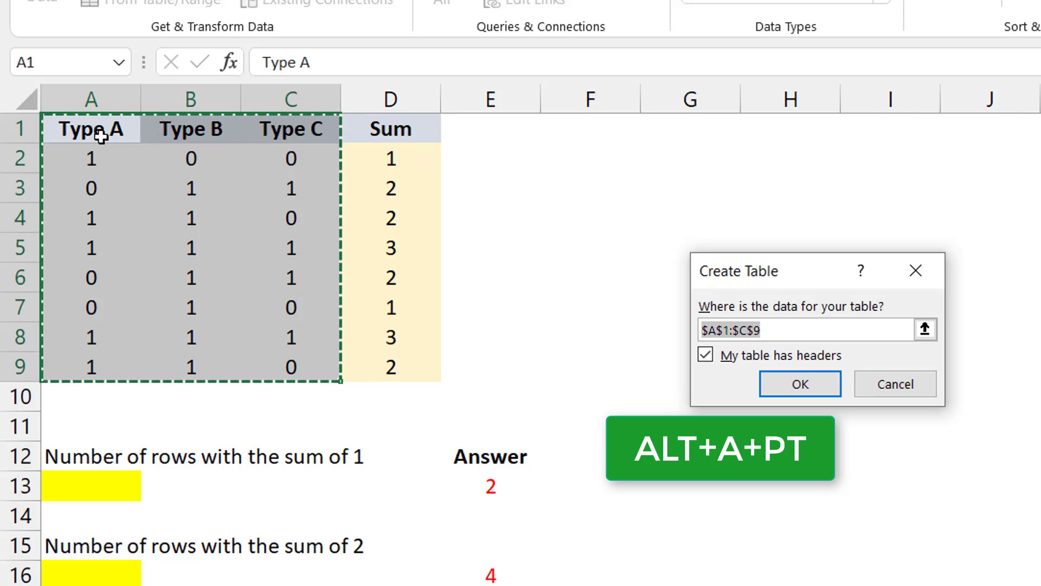
key(Return)
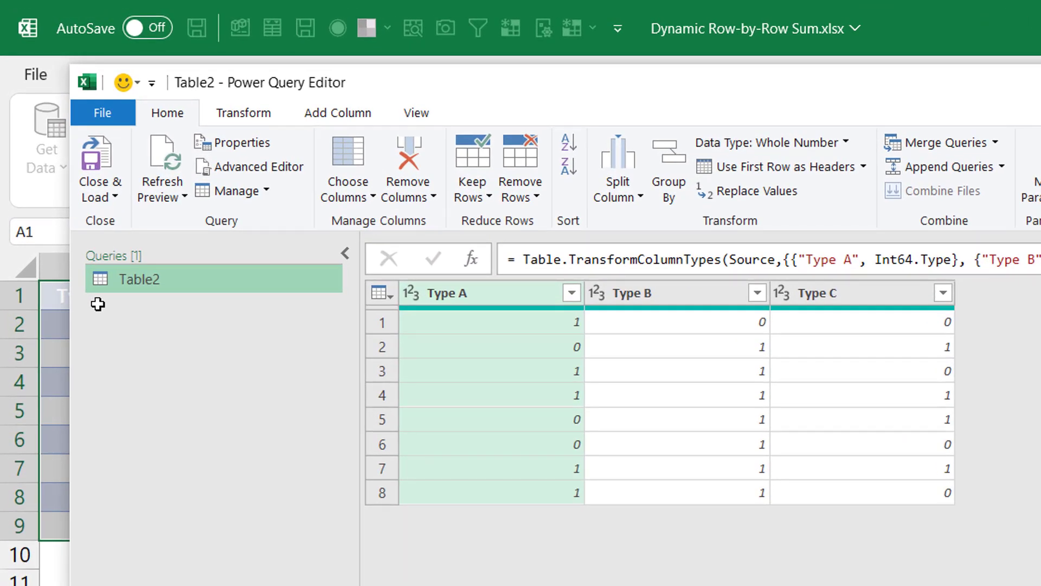
Add a column to the query that sums Type A, Type B and Type C in each row.
shift+click(856, 295)
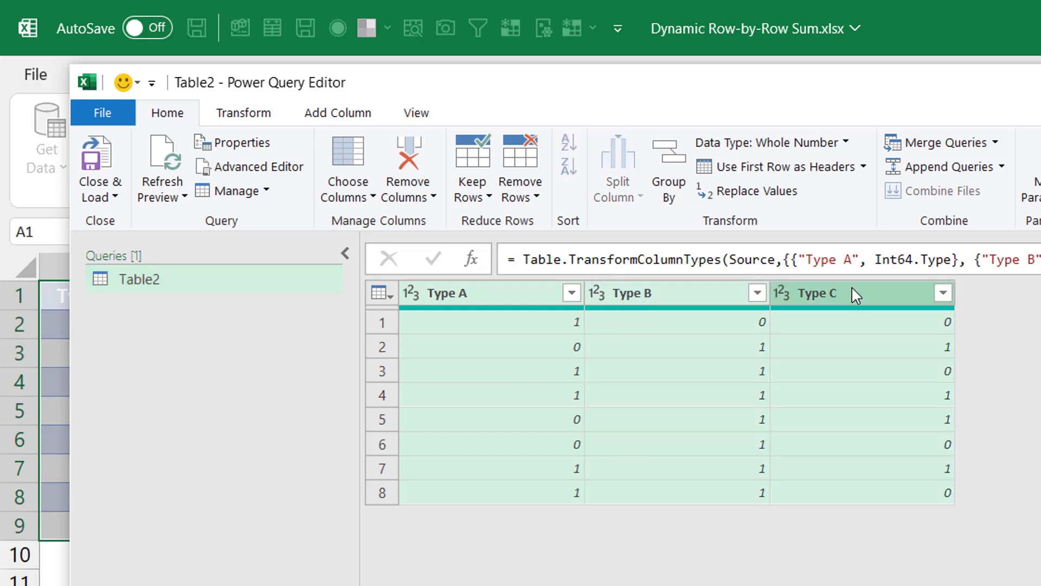
click(350, 115)
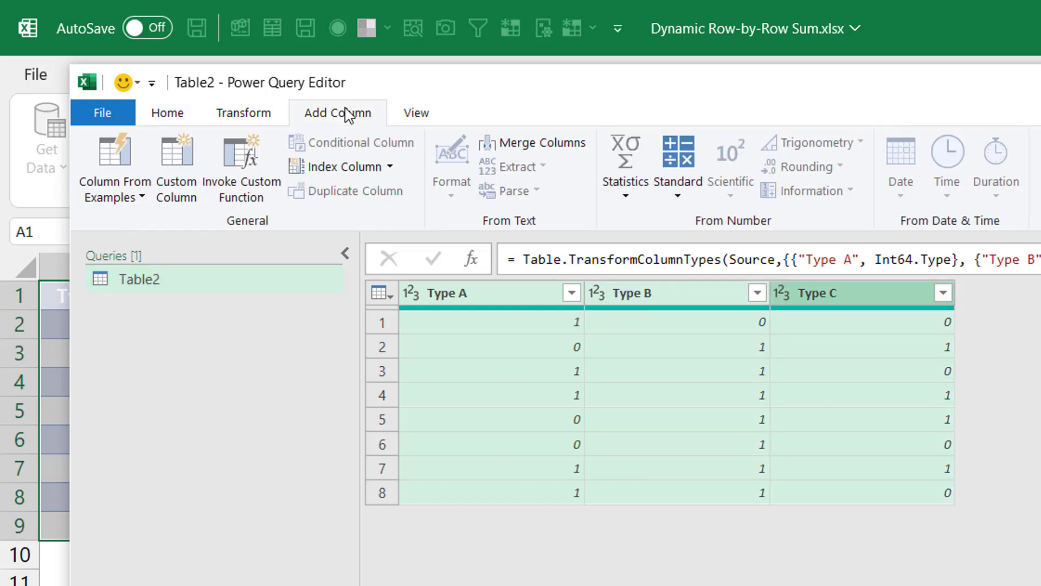
click(678, 193)
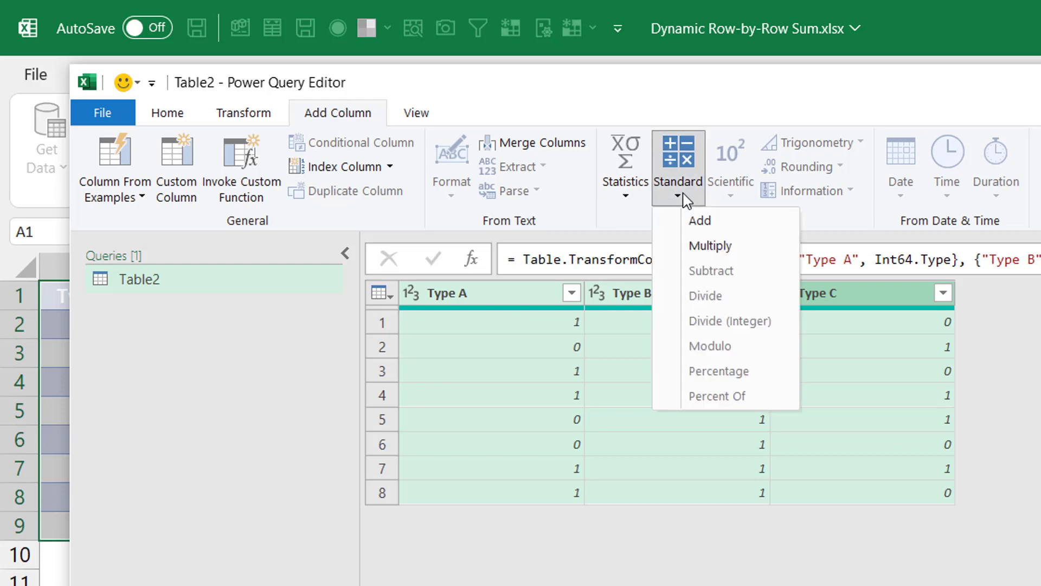
click(661, 245)
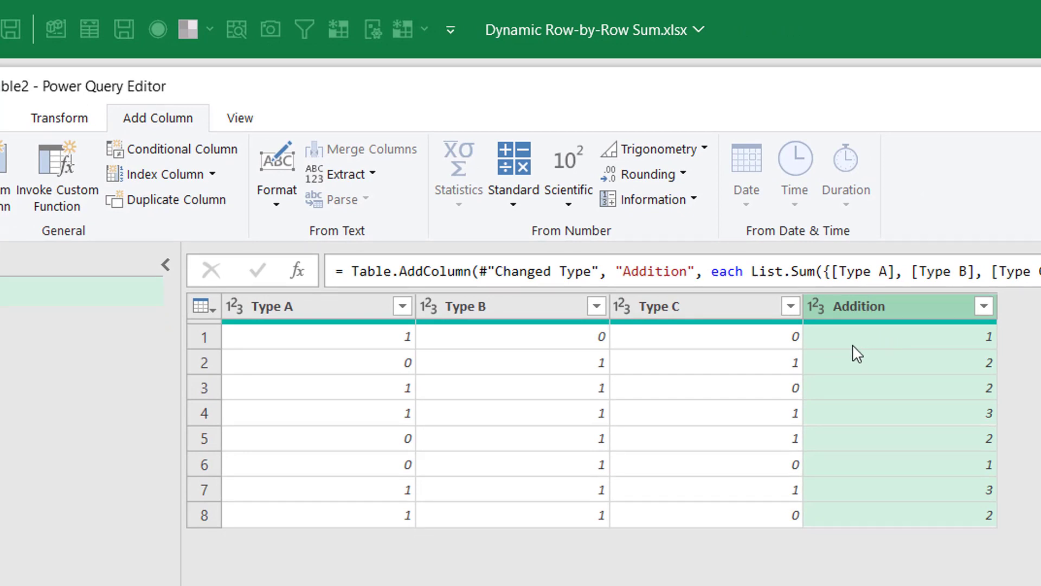
Group the query by the Addition column with a Count Rows operation in a new column named Count.
right_click(891, 307)
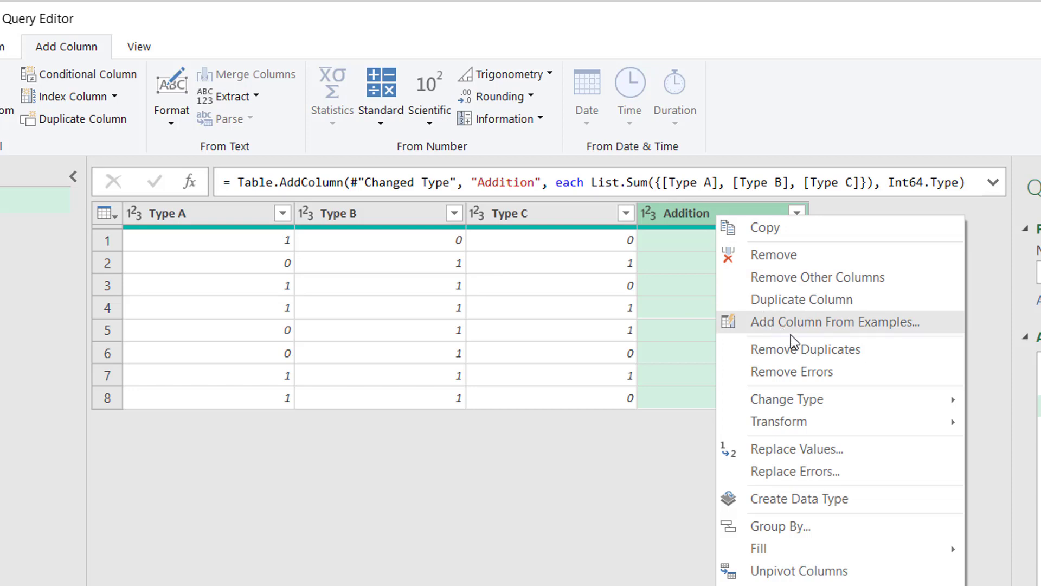
click(780, 526)
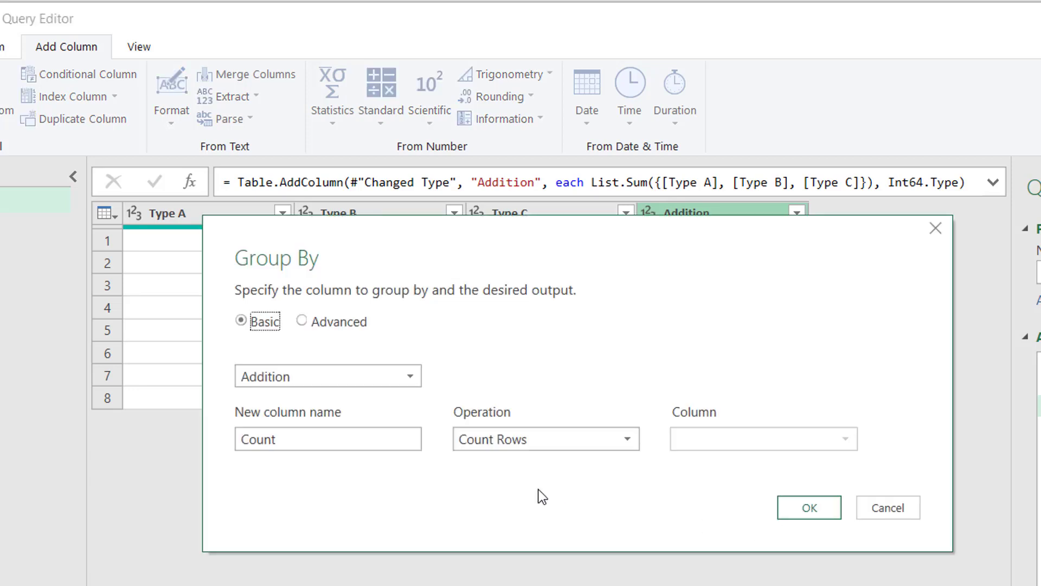
click(811, 504)
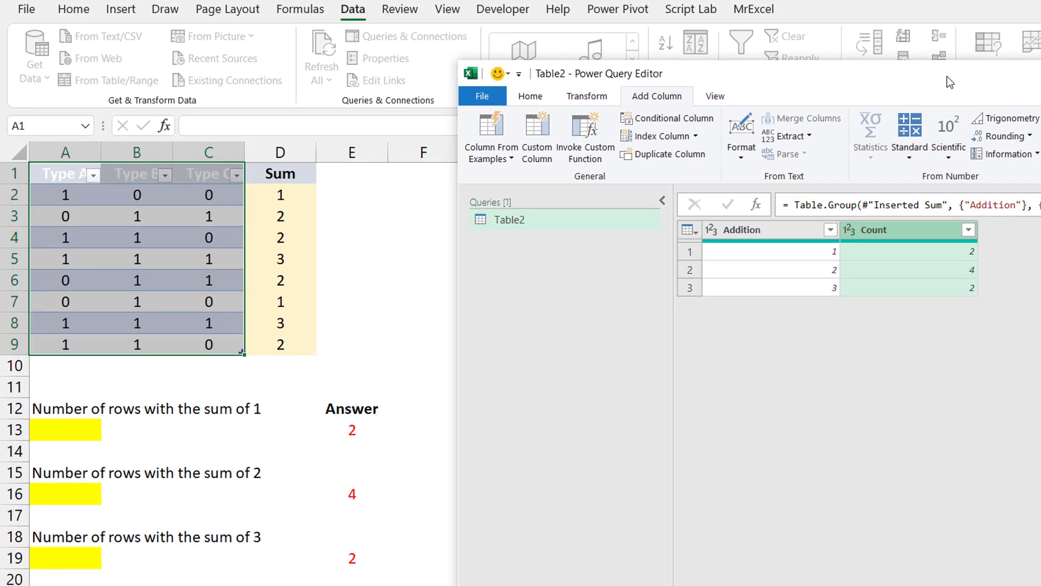
Close the Power Query Editor, discard the query changes and select cell E5 on the PQ sheet.
drag(947, 76, 542, 82)
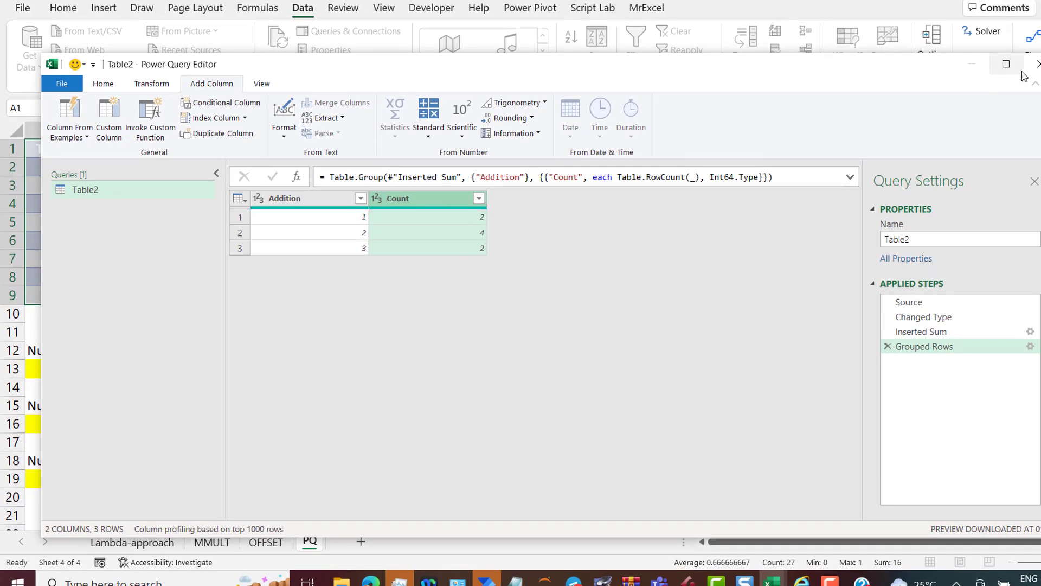
click(1037, 64)
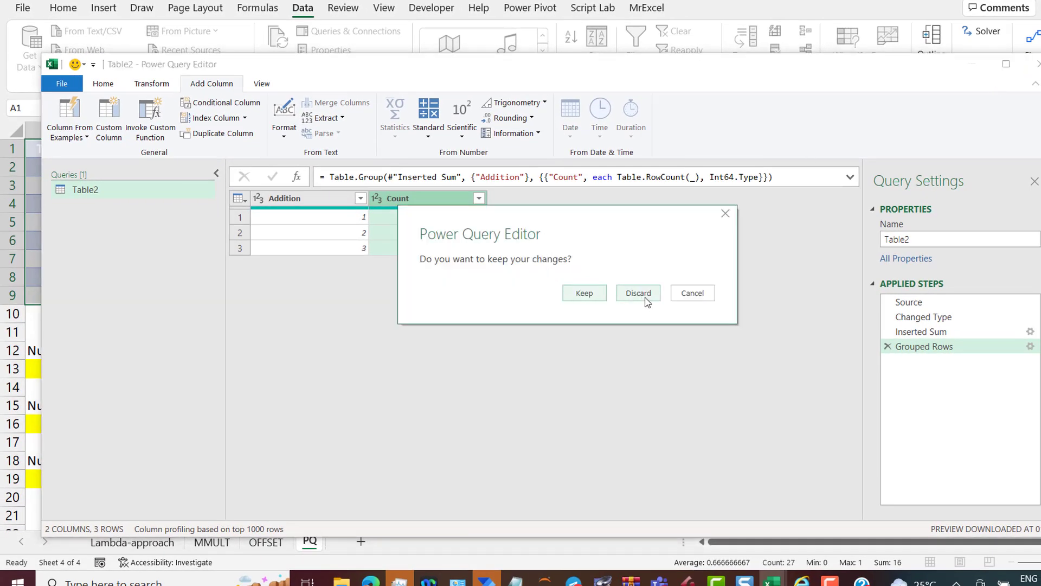
click(649, 297)
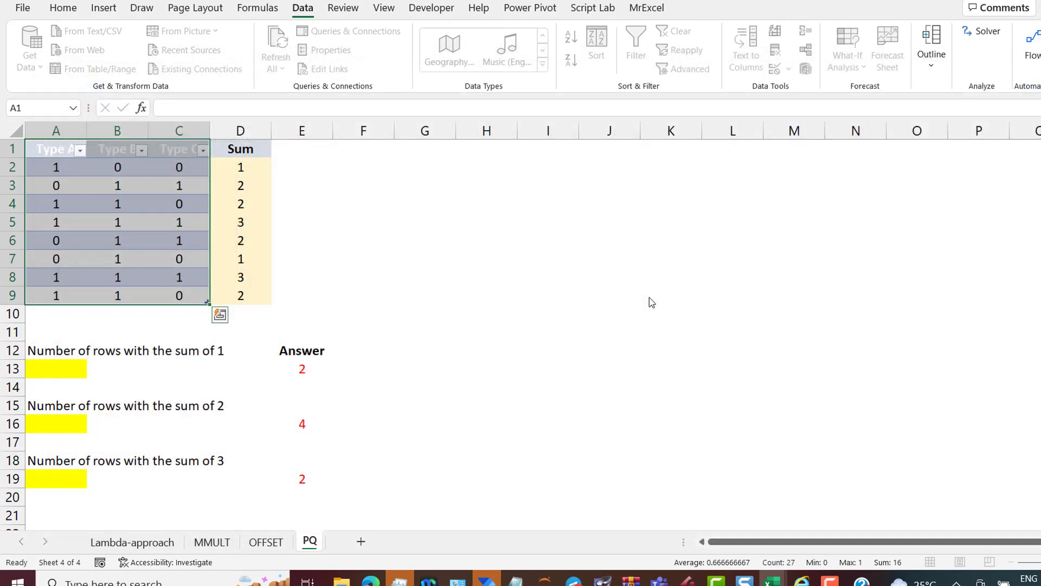
click(311, 222)
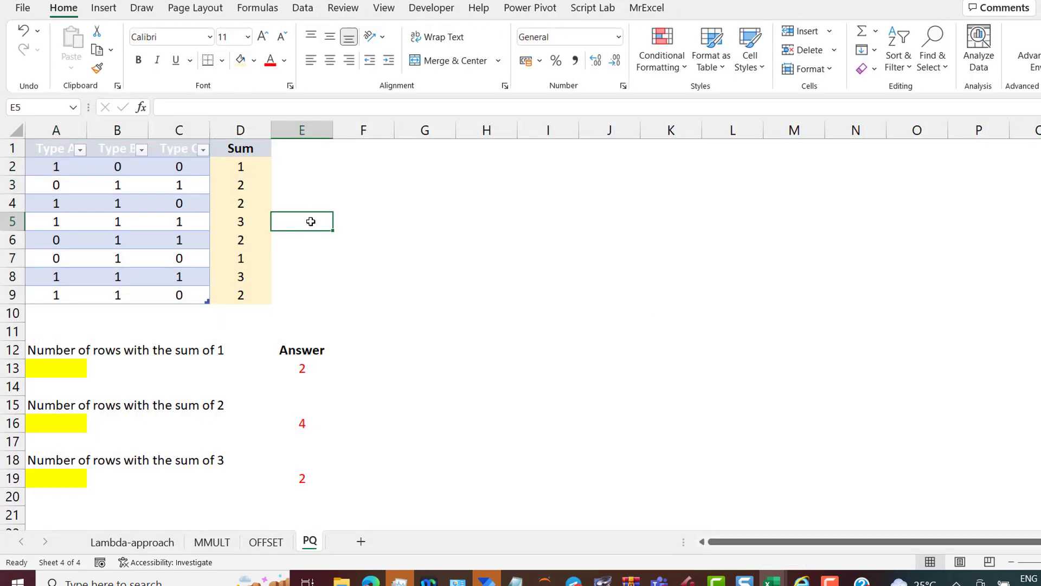